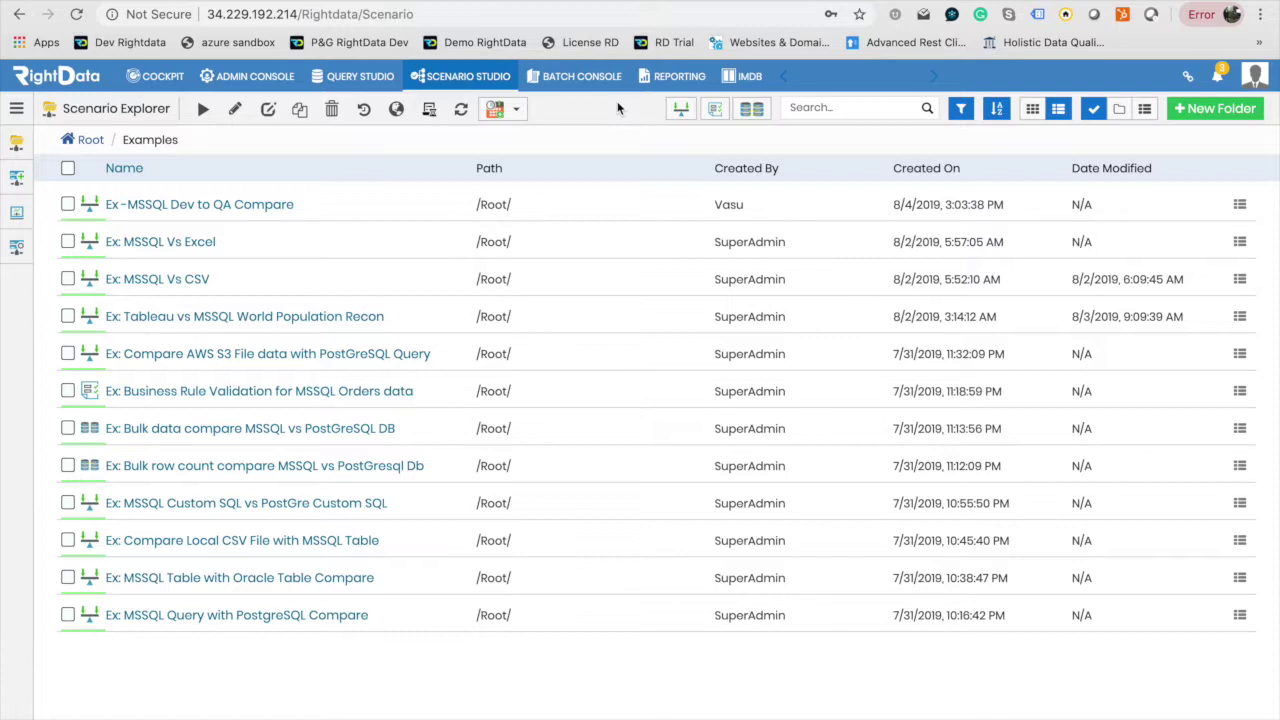
Create an FDR scenario with name, title and description 'Sample MSSQL vs PostgreSQL Table Compare' and save.
left_click(683, 113)
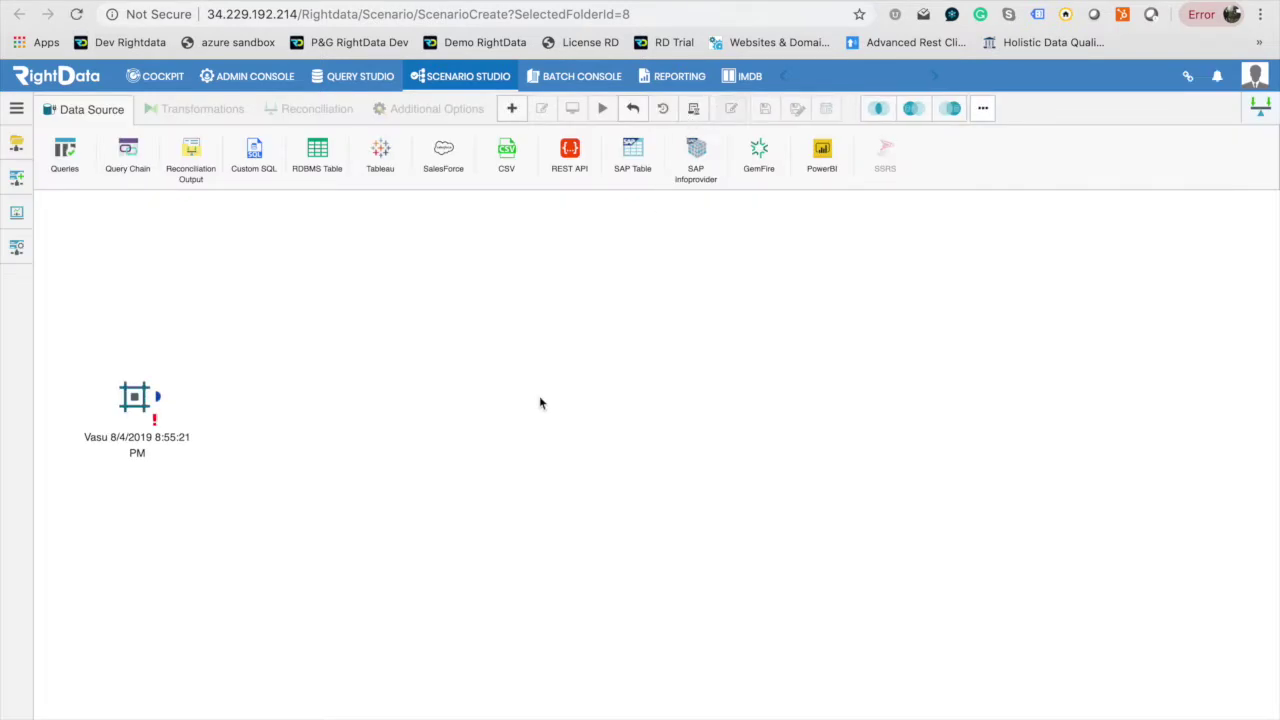
left_click_drag(142, 403, 145, 400)
double_click(145, 400)
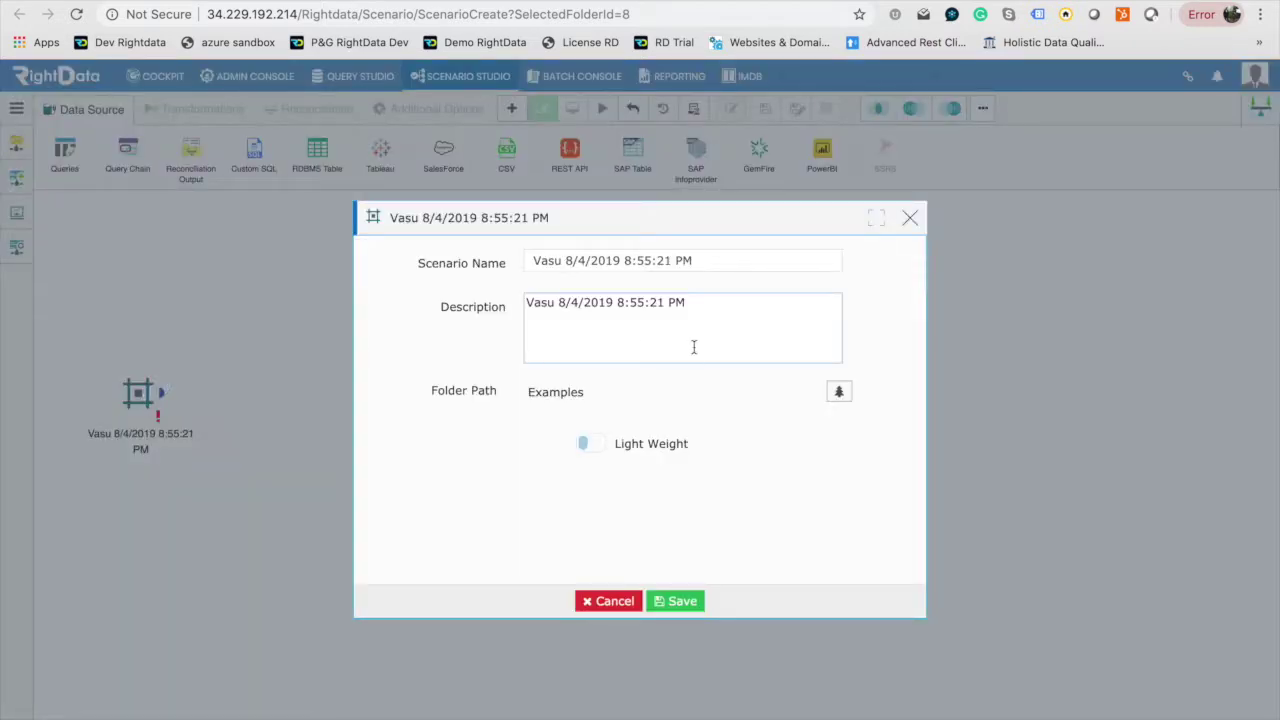
left_click(699, 260)
key("ctrl+a")
type("Sample MSSQL vs PostgreSQL Table Compare")
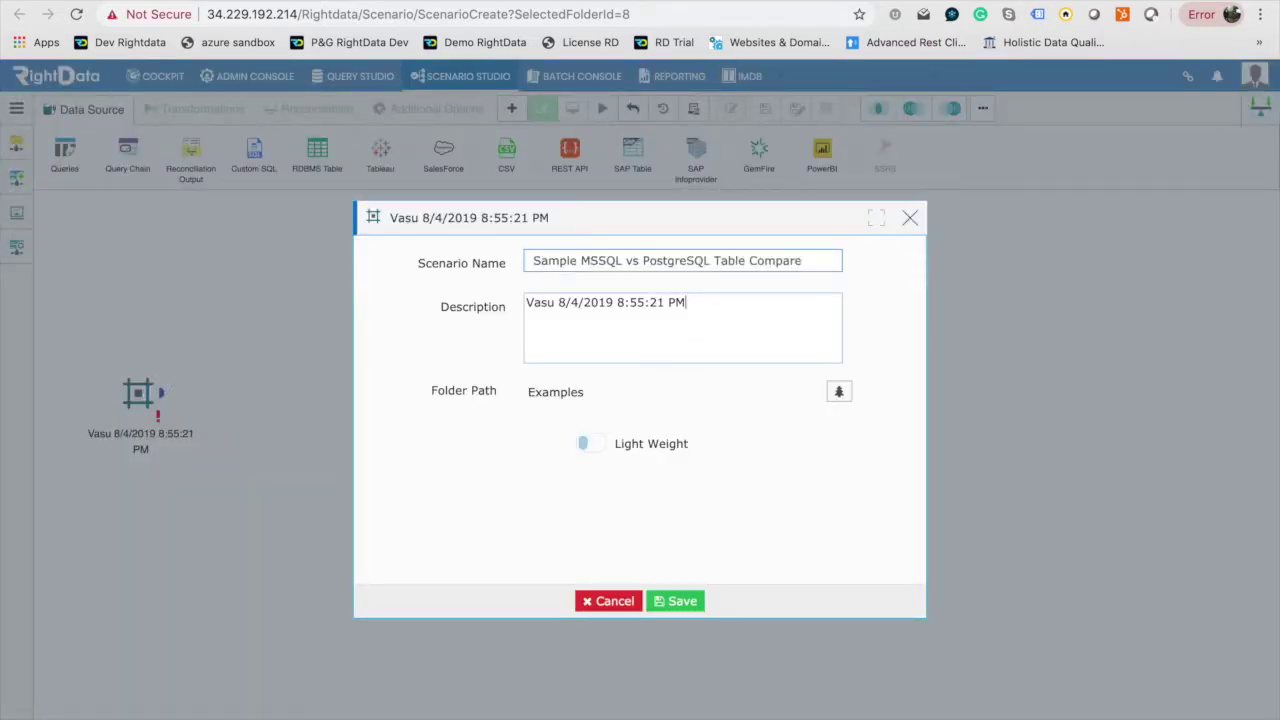
key("Tab")
type("Sample MSSQL vs PostgreSQL Table Compare")
triple_click(620, 232)
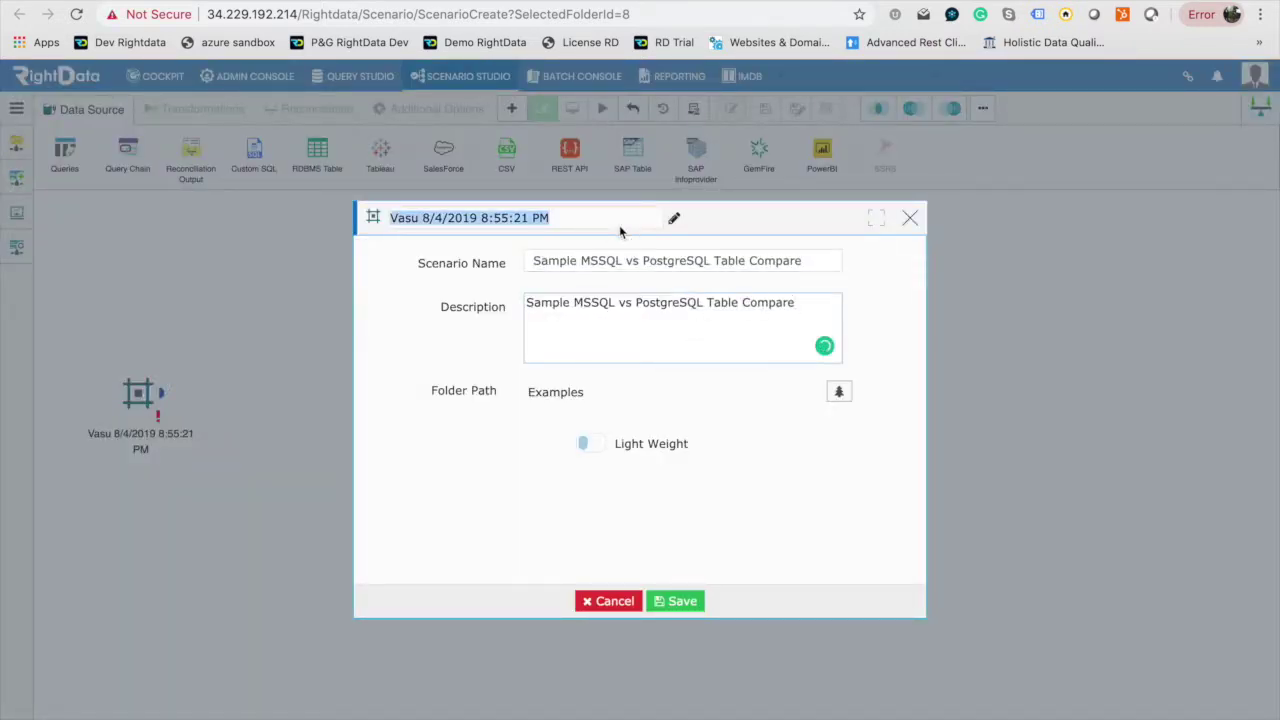
type("Sample MSSQL vs PostgreSQL Table Compare")
left_click(680, 601)
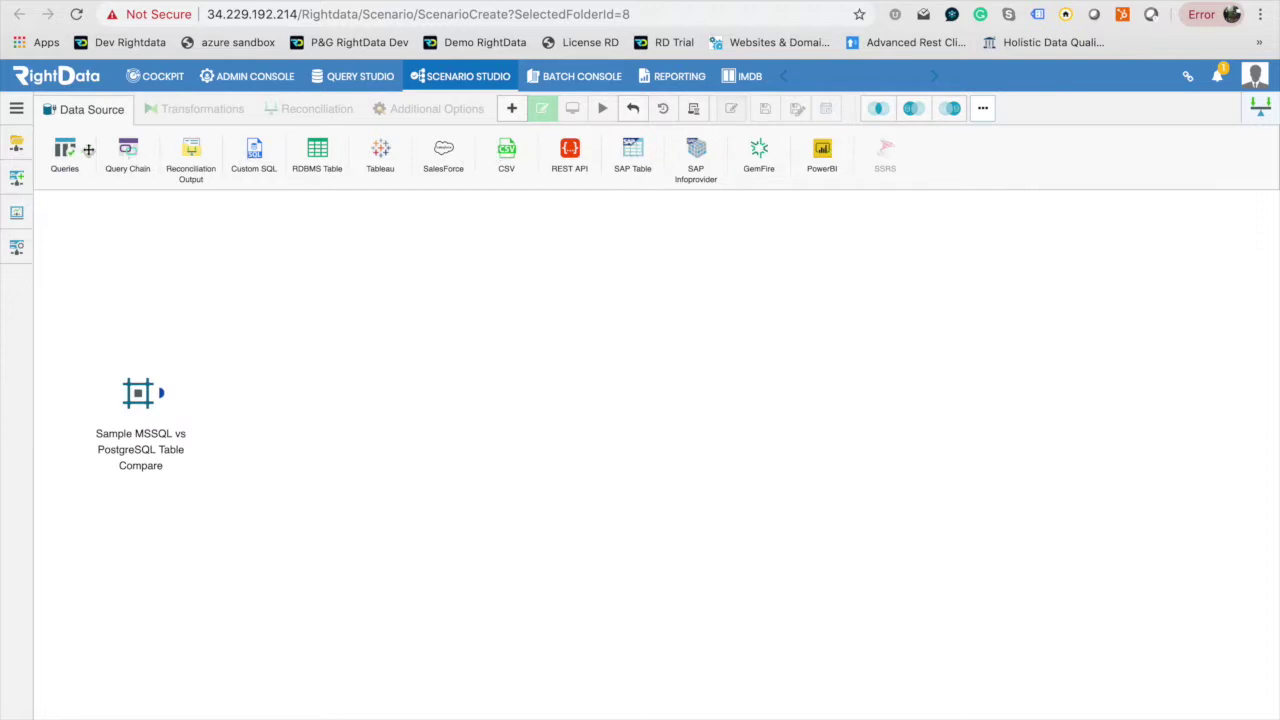
Add an RDBMS Table source set to MSSQL with the MSSQL Northwind DEV connection.
left_click_drag(308, 158, 323, 284)
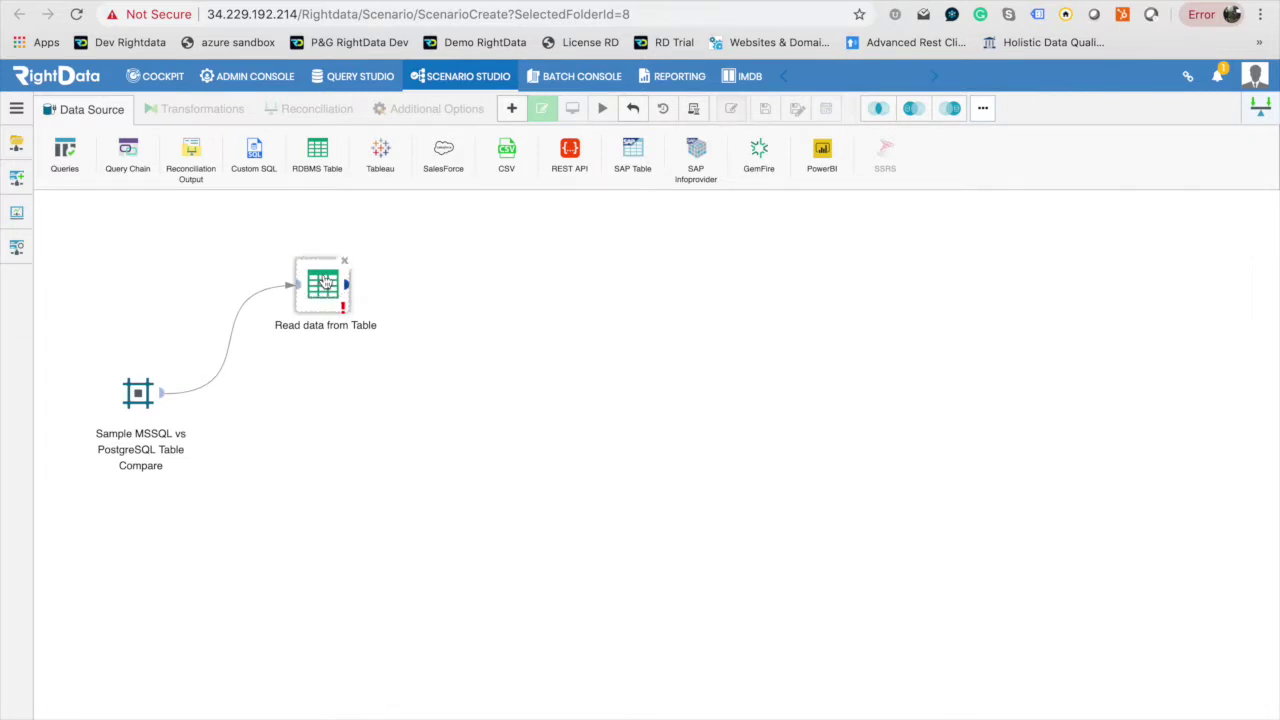
double_click(323, 284)
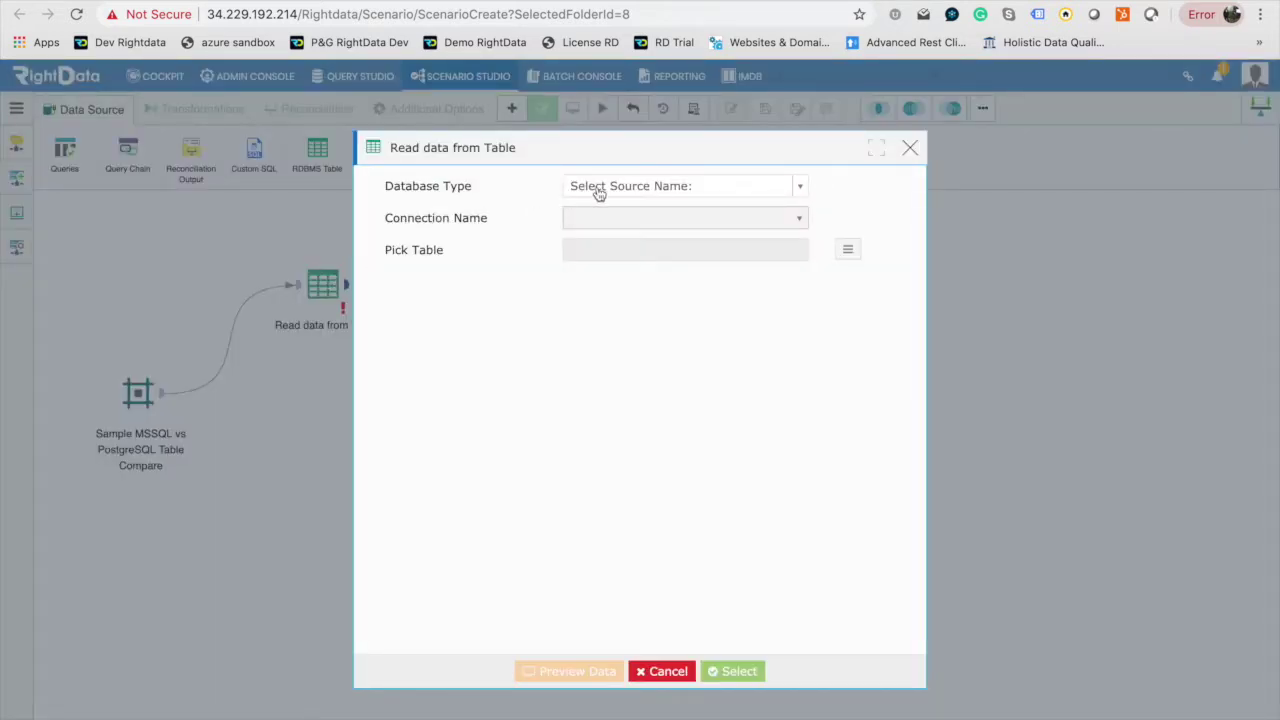
left_click(598, 190)
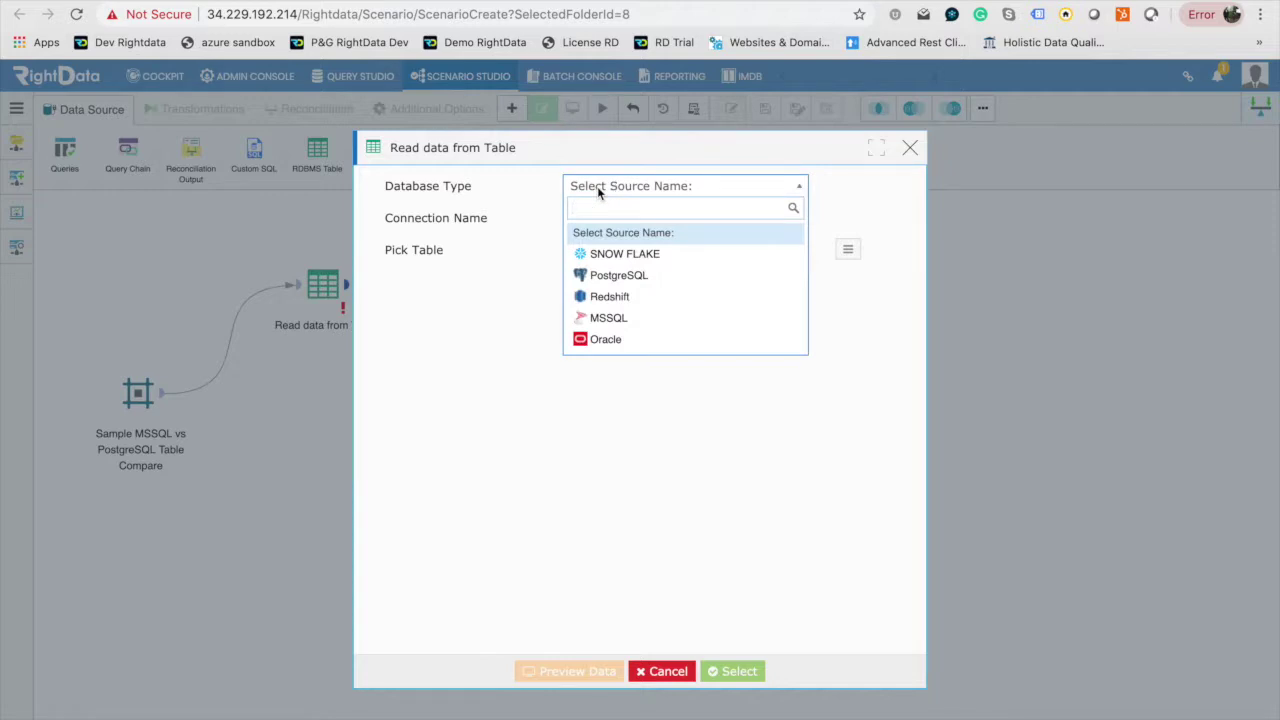
left_click(624, 322)
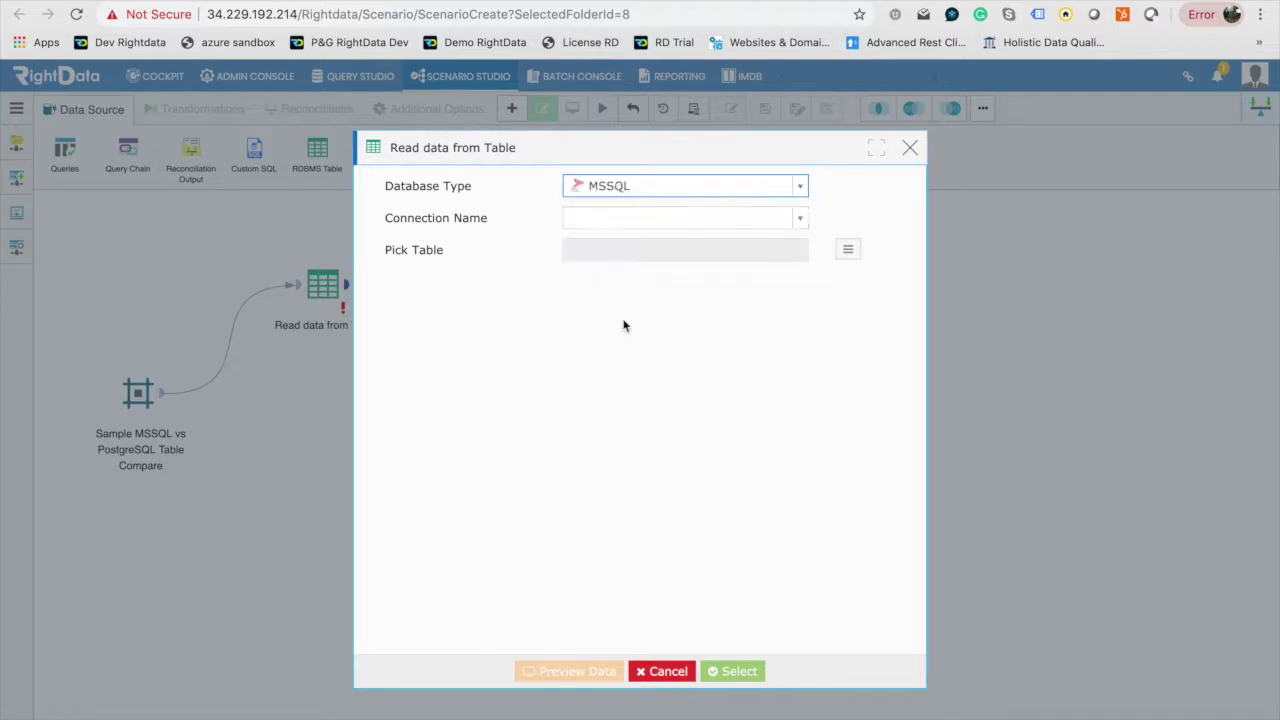
left_click(647, 222)
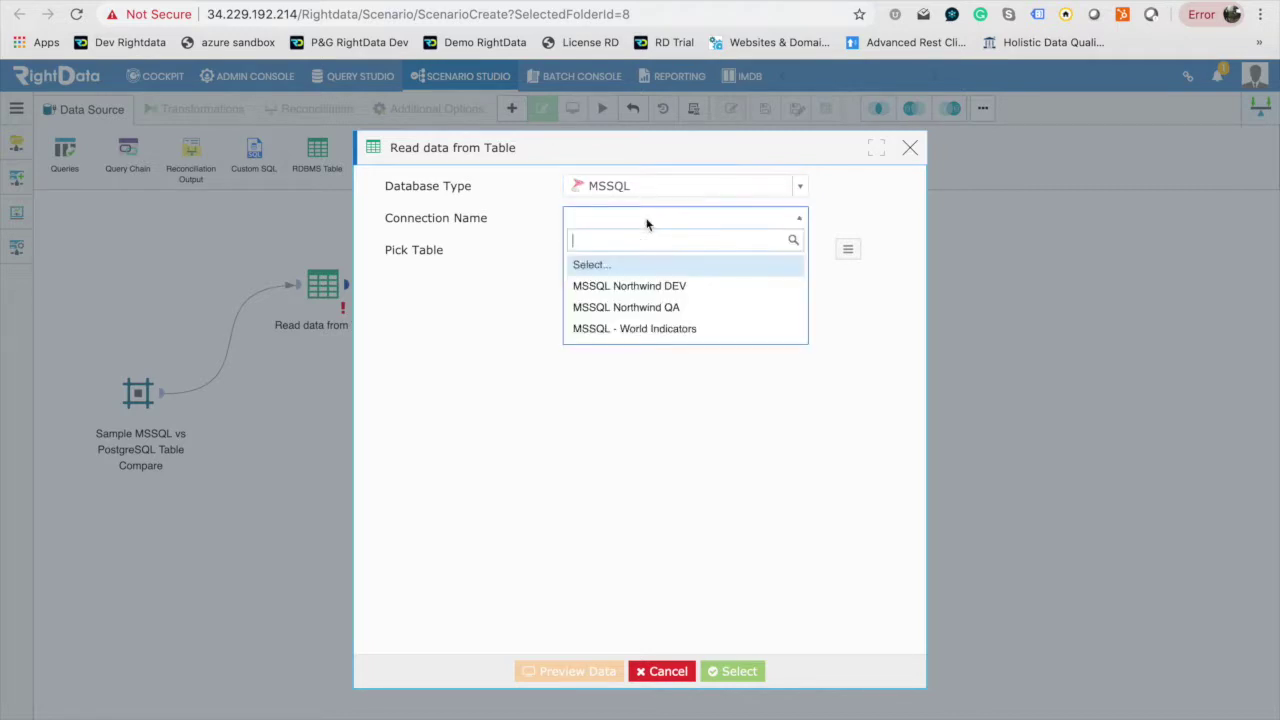
left_click(649, 287)
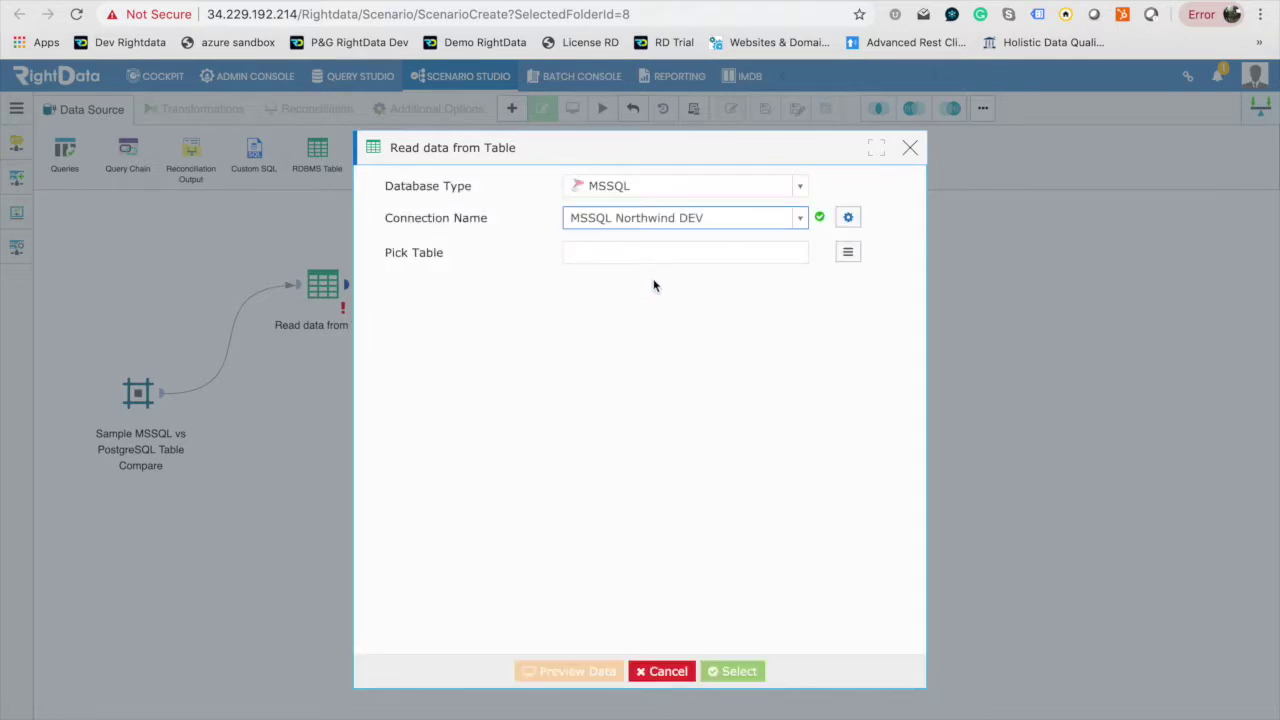
Browse the northwind database tables and search for 'orders'.
left_click(849, 254)
left_click(849, 254)
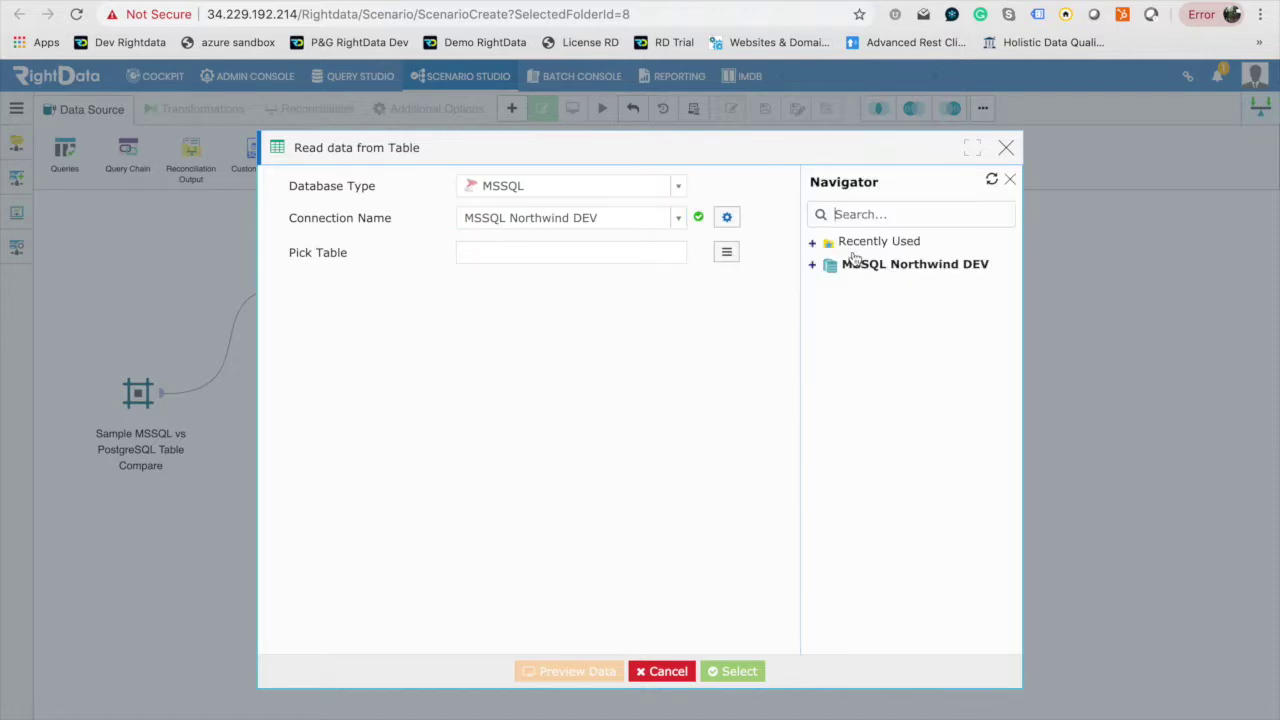
left_click(812, 265)
left_click(830, 286)
left_click(848, 304)
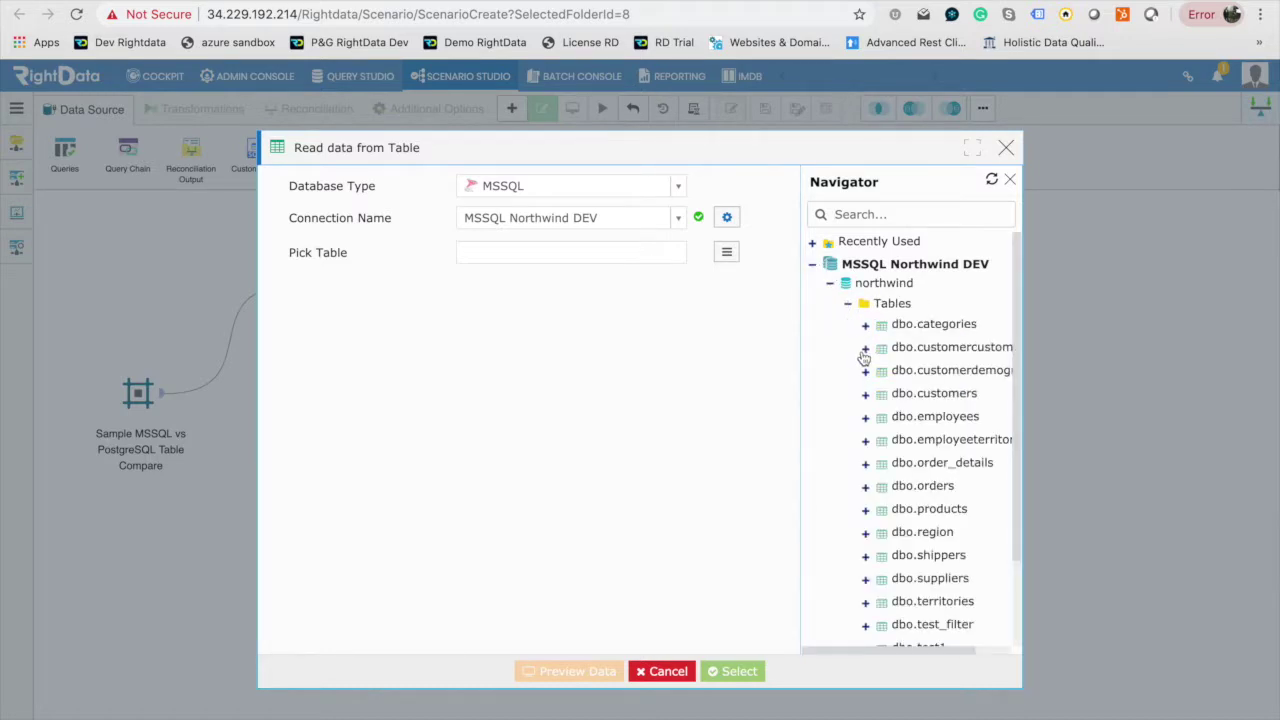
left_click(867, 327)
left_click(867, 327)
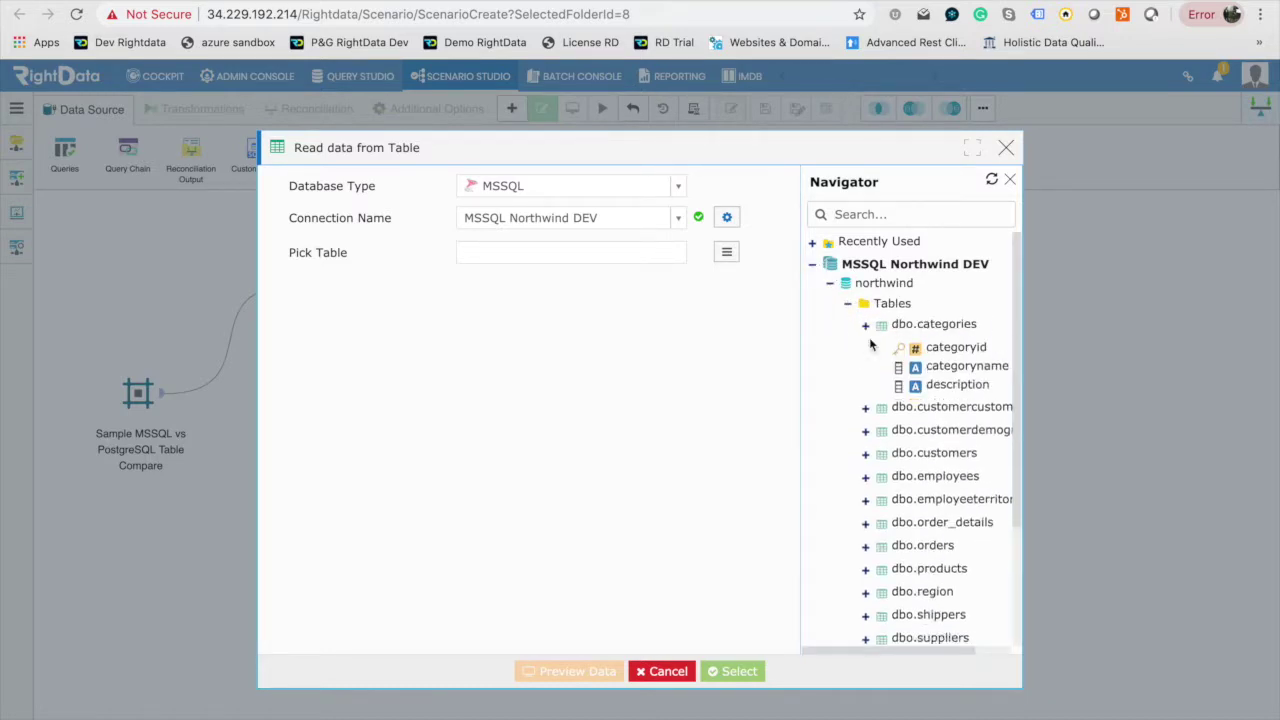
left_click(877, 213)
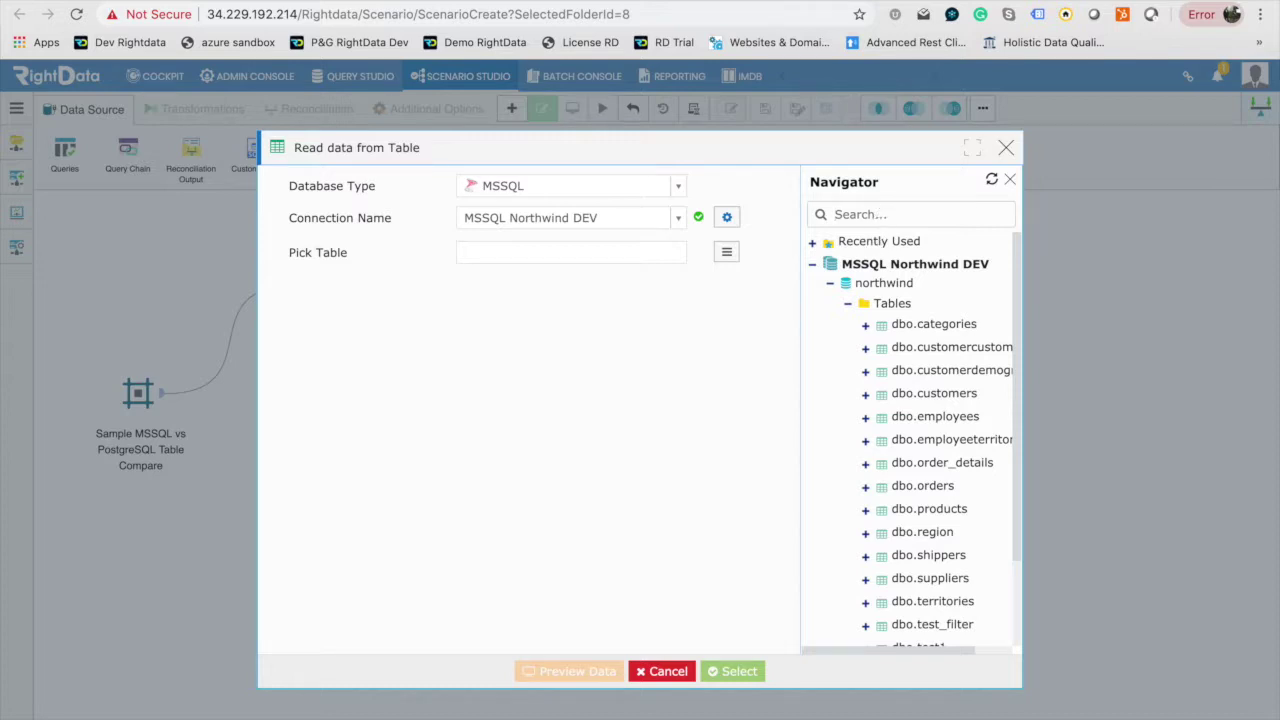
type("orders")
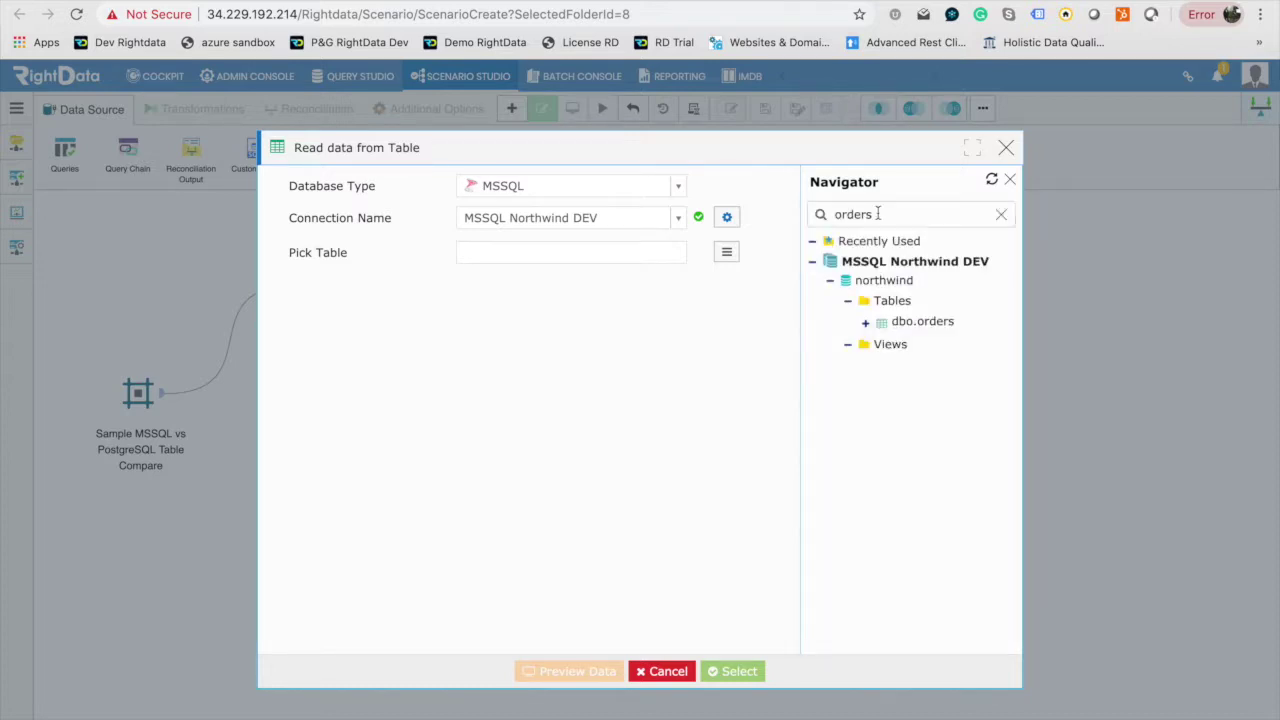
Preview and select dbo.orders as the source table, then reposition its node.
double_click(931, 328)
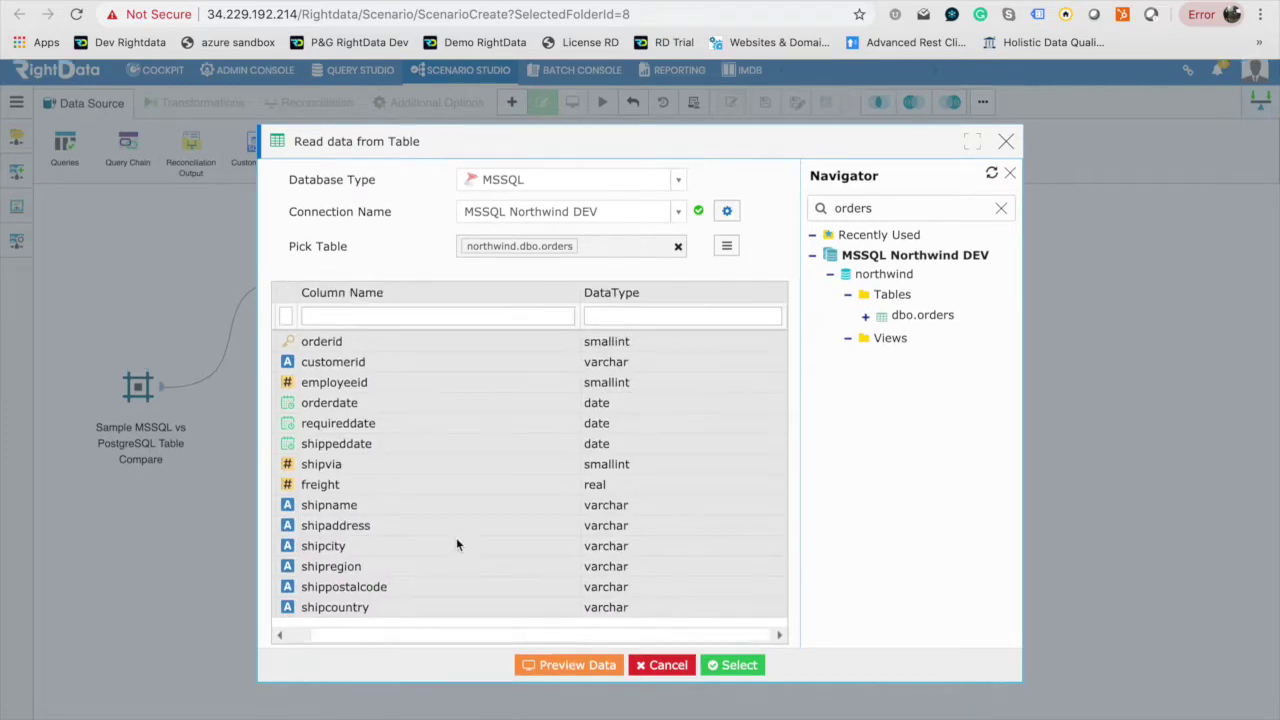
left_click(546, 662)
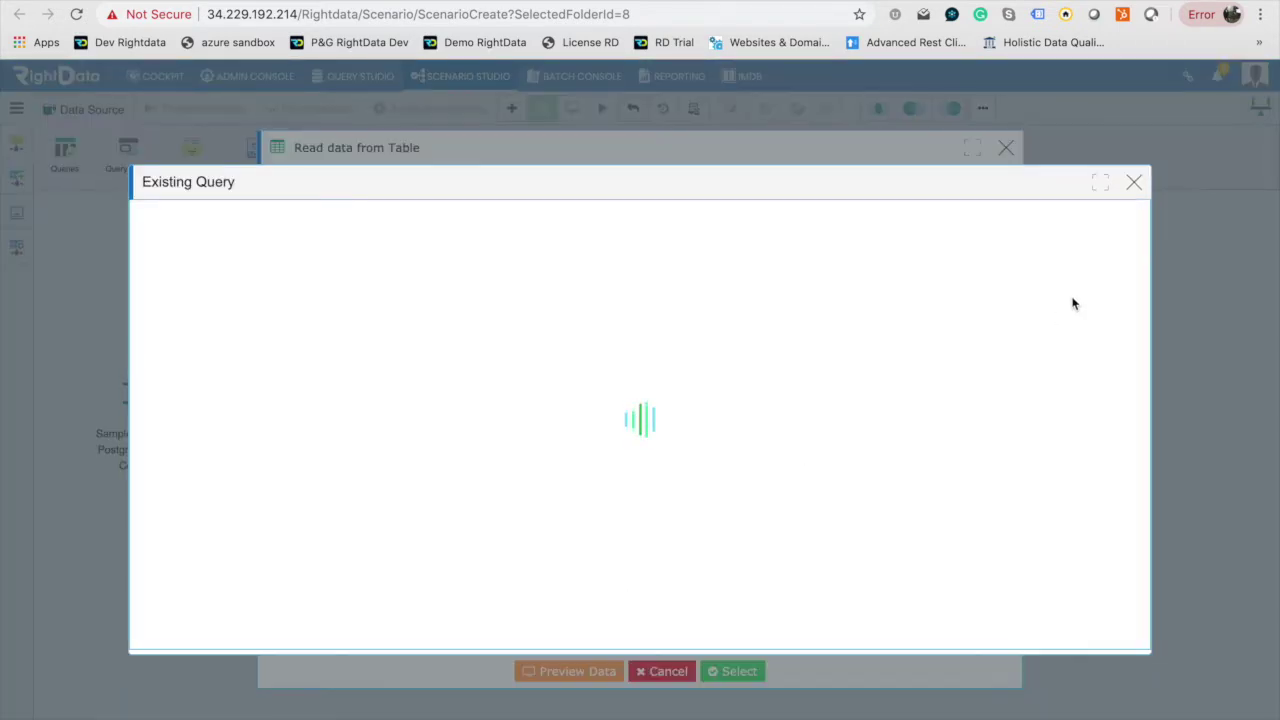
left_click(1134, 180)
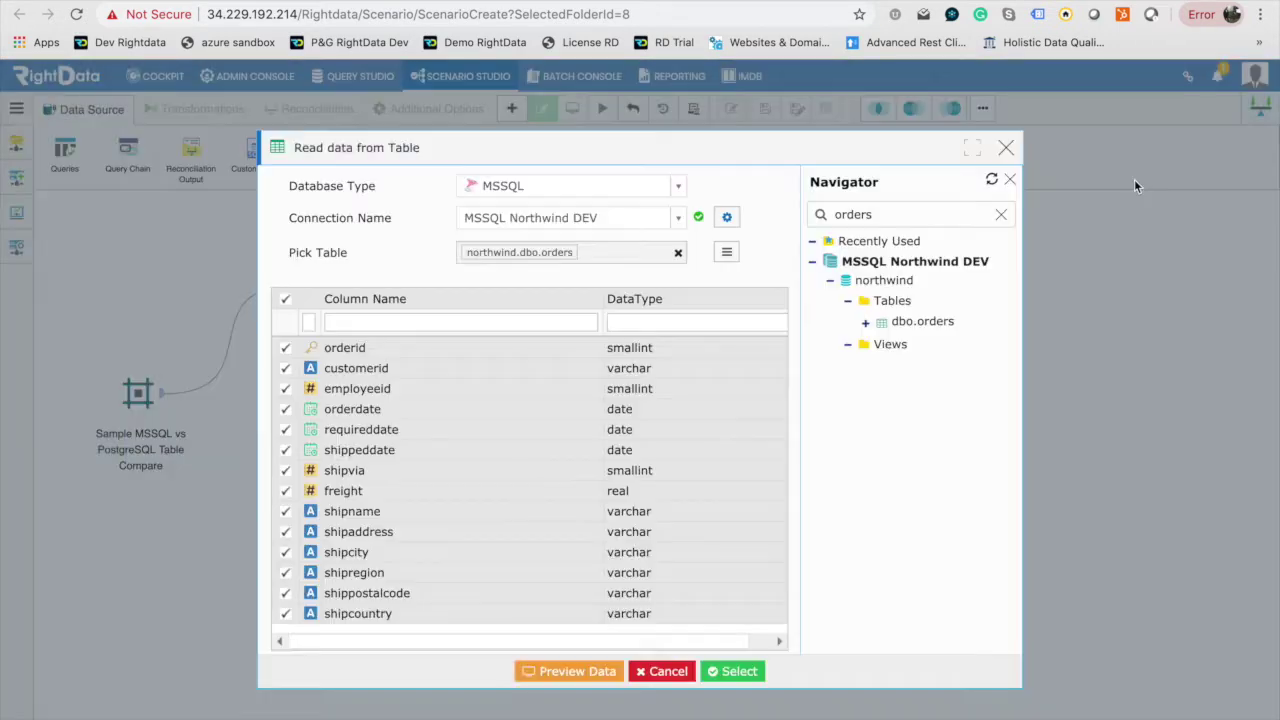
left_click(733, 673)
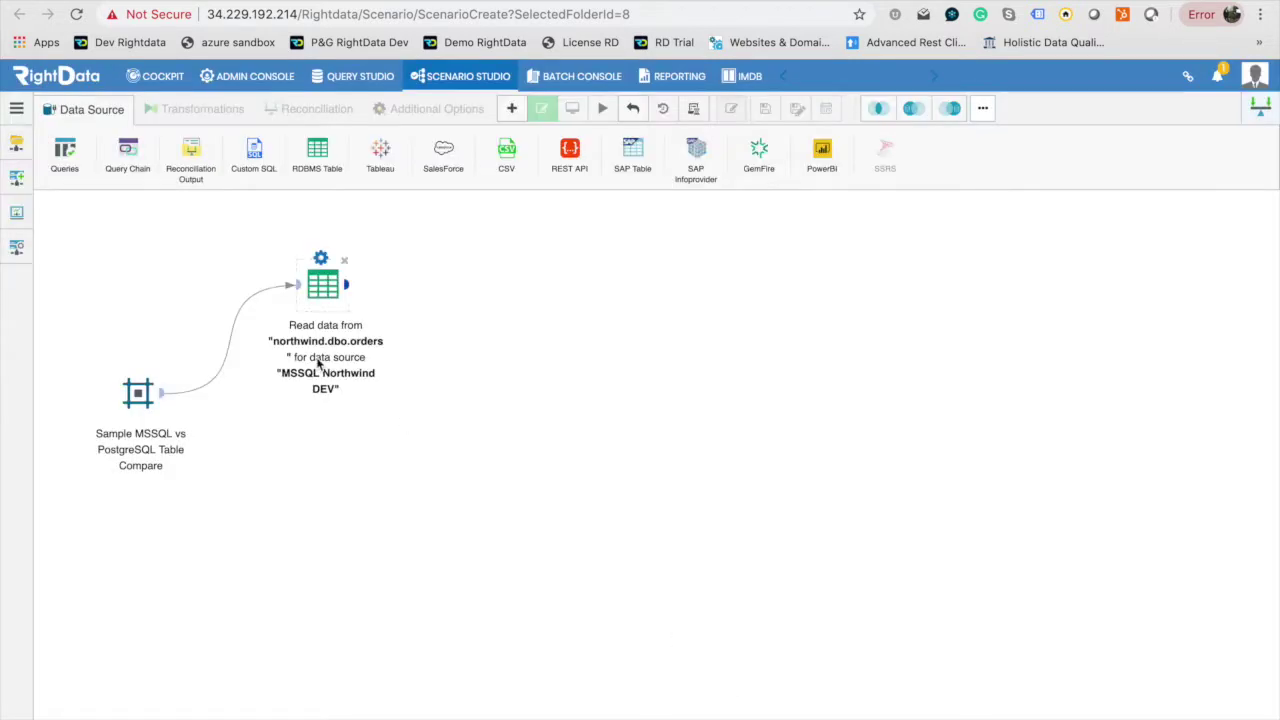
left_click_drag(328, 292, 359, 276)
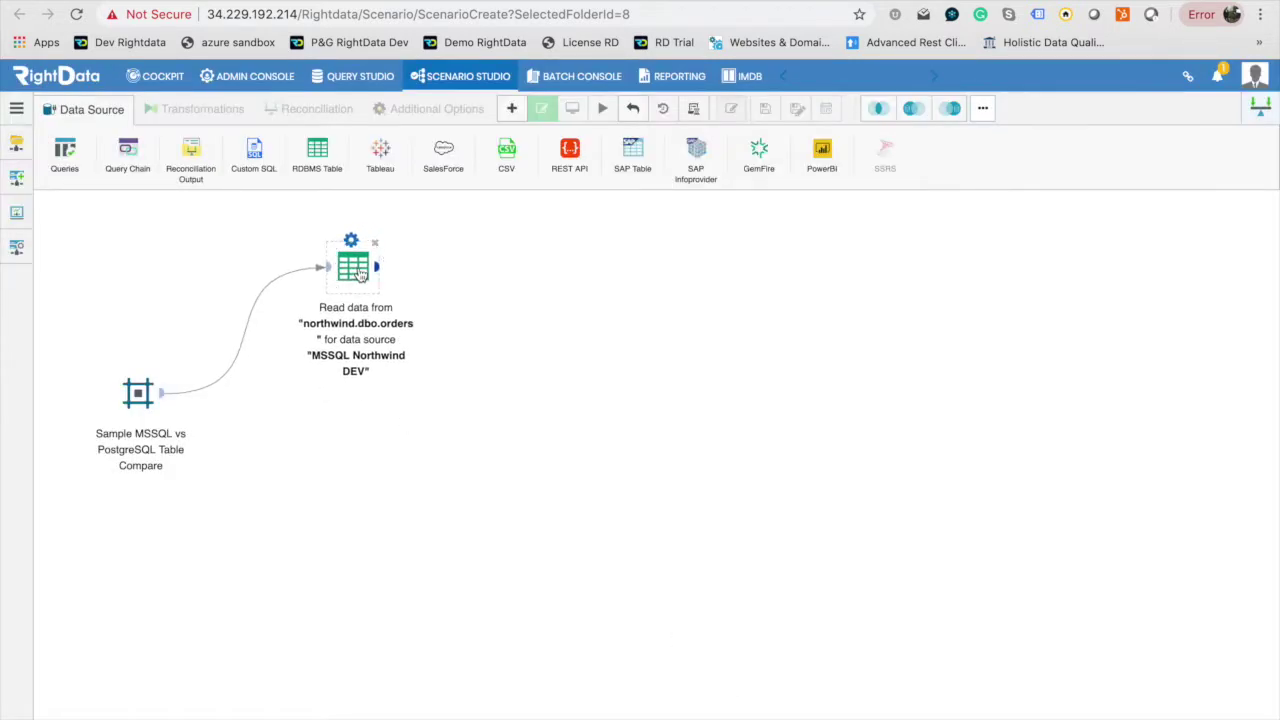
Add a second RDBMS Table source set to PostgreSQL with the PostgreSQL Northwind connection.
left_click_drag(323, 151, 371, 494)
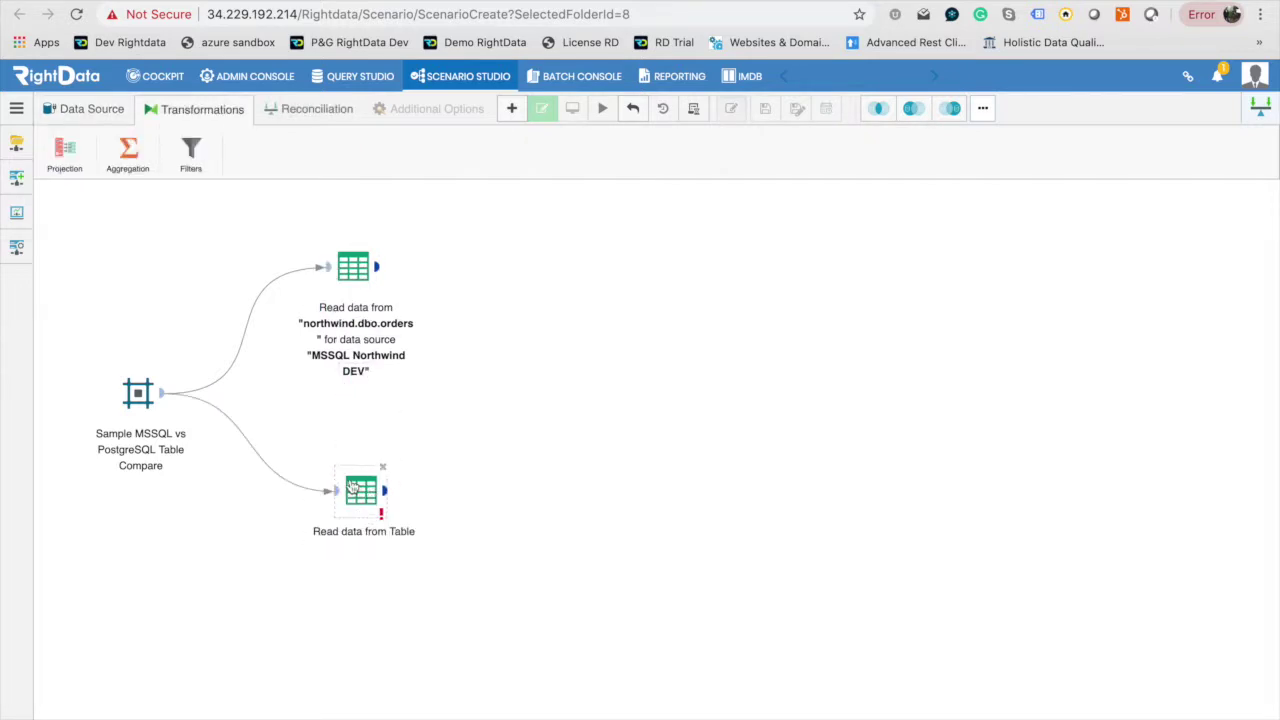
double_click(362, 492)
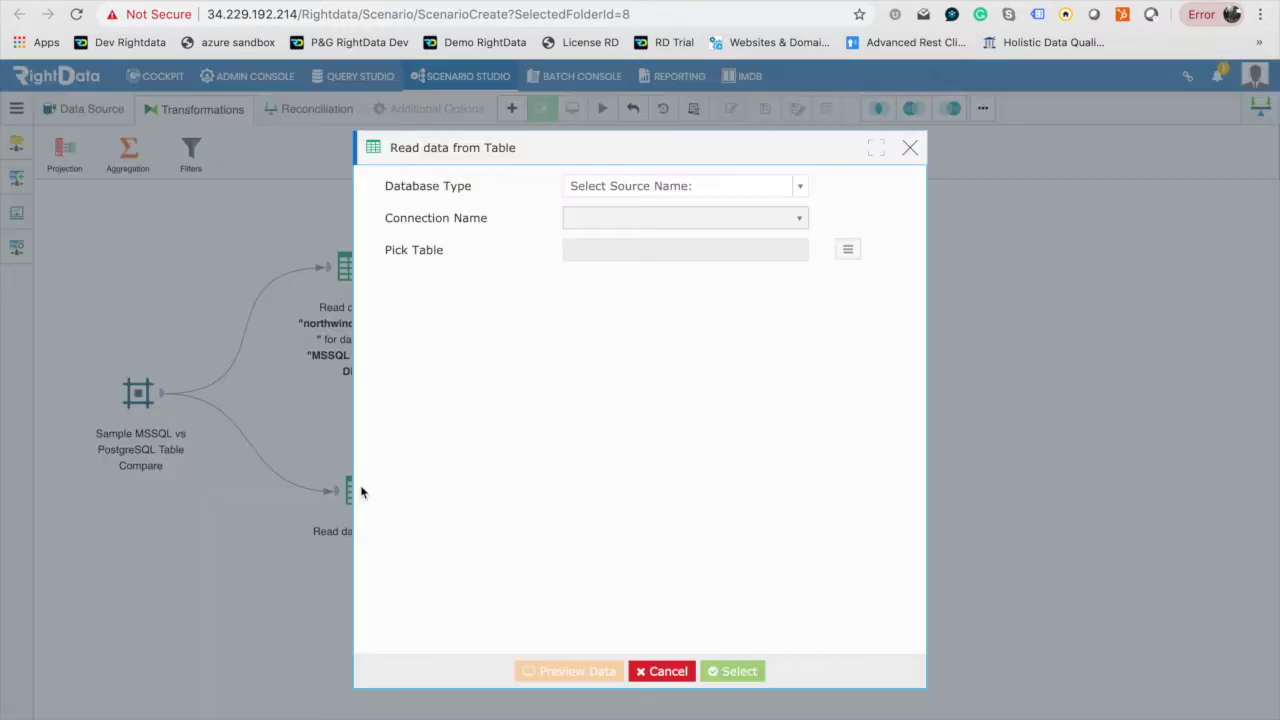
left_click(653, 185)
type("pos")
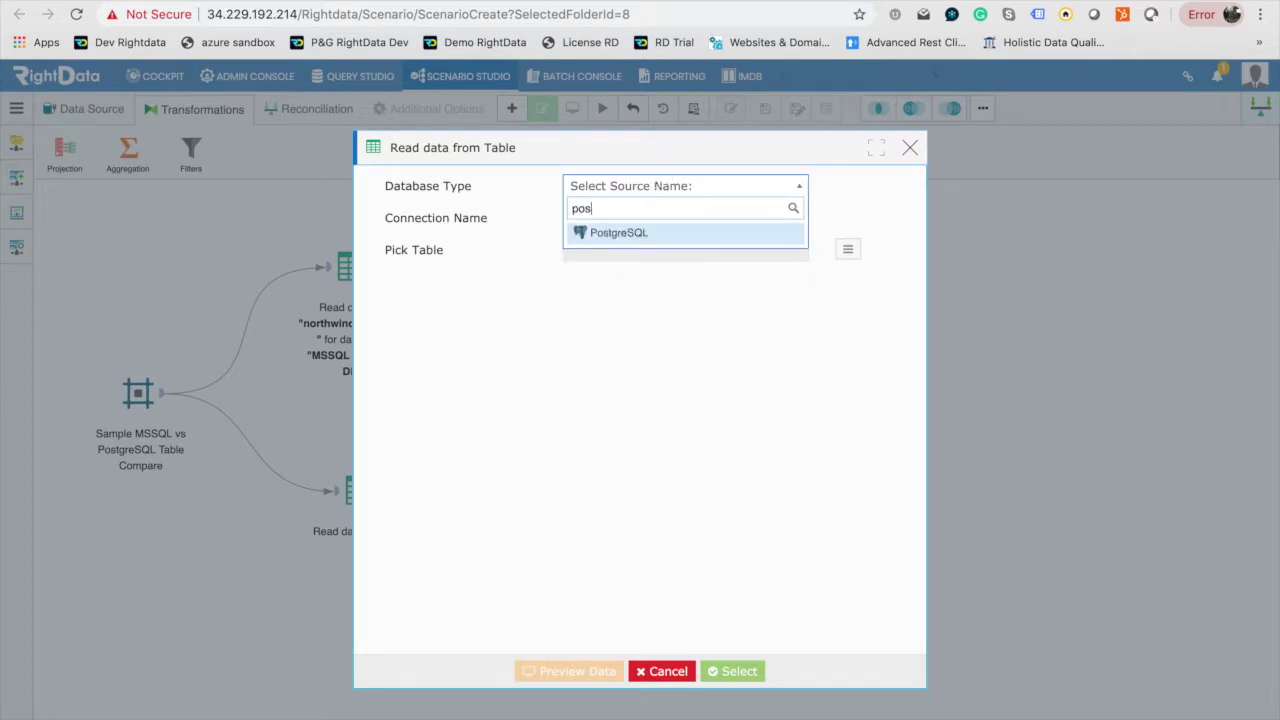
left_click(651, 238)
left_click(660, 220)
left_click(660, 266)
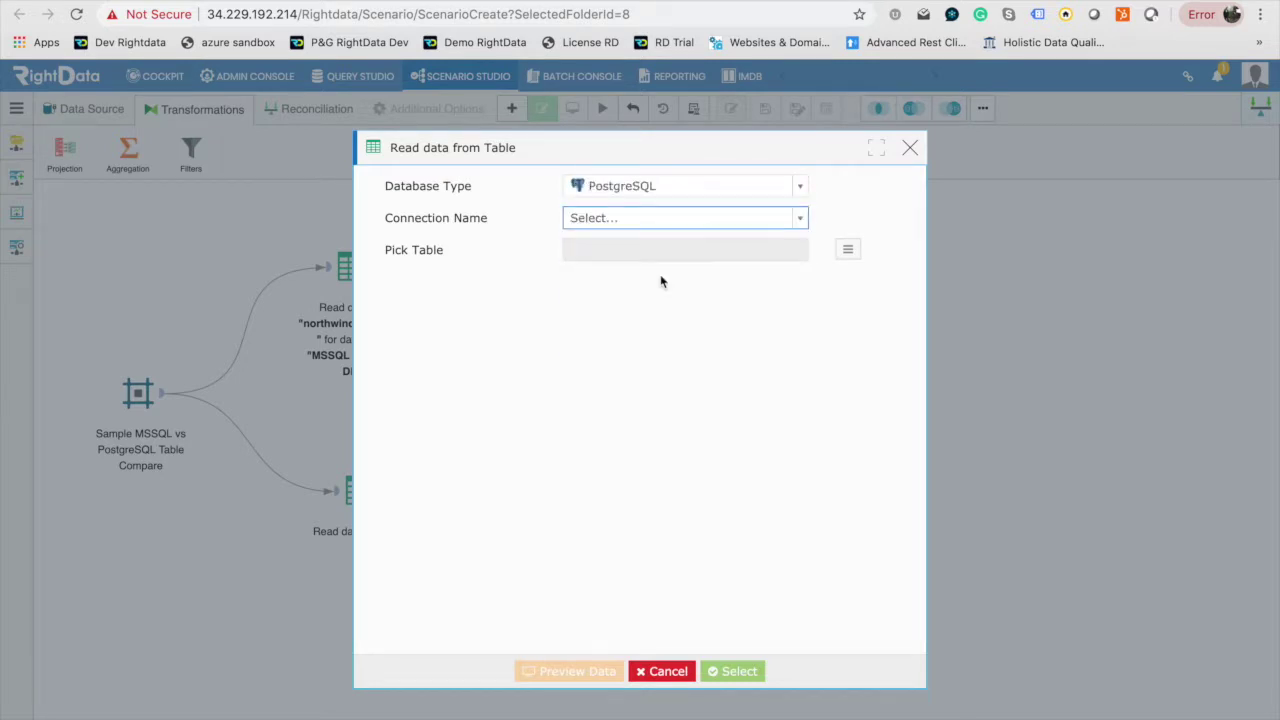
left_click(666, 224)
left_click(680, 286)
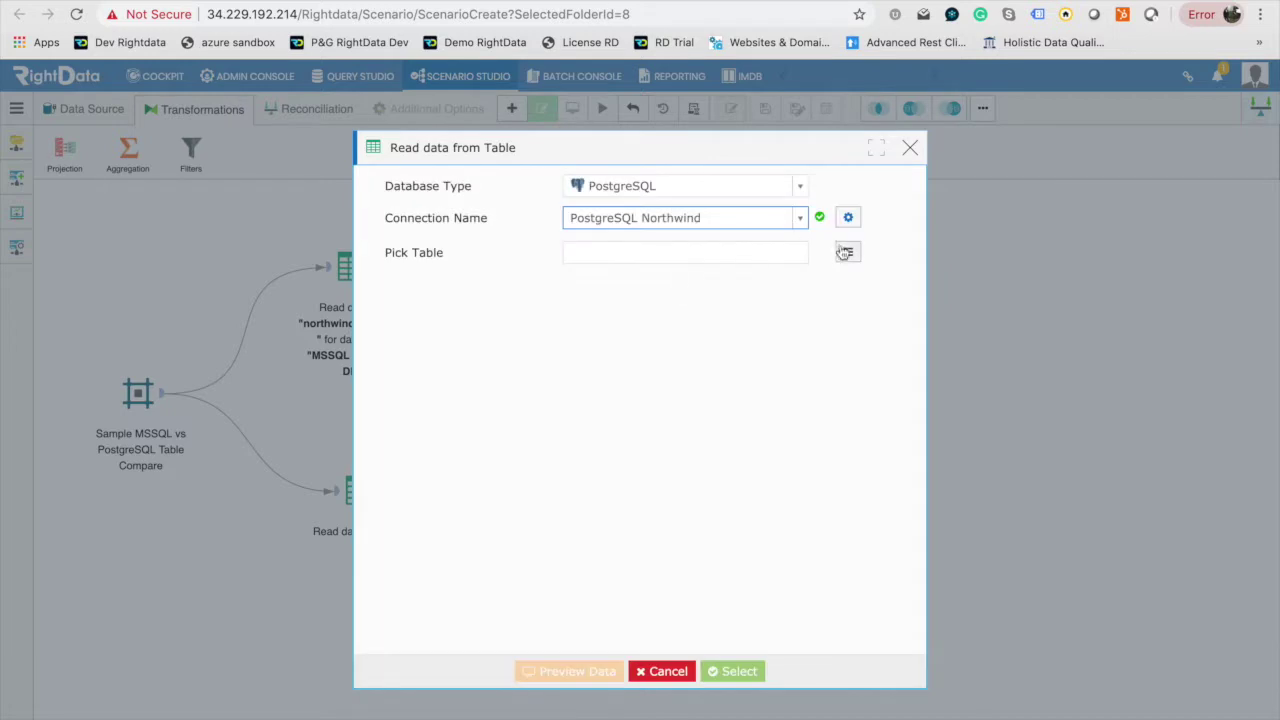
Browse the public schema tables and search for 'orders'.
left_click(848, 250)
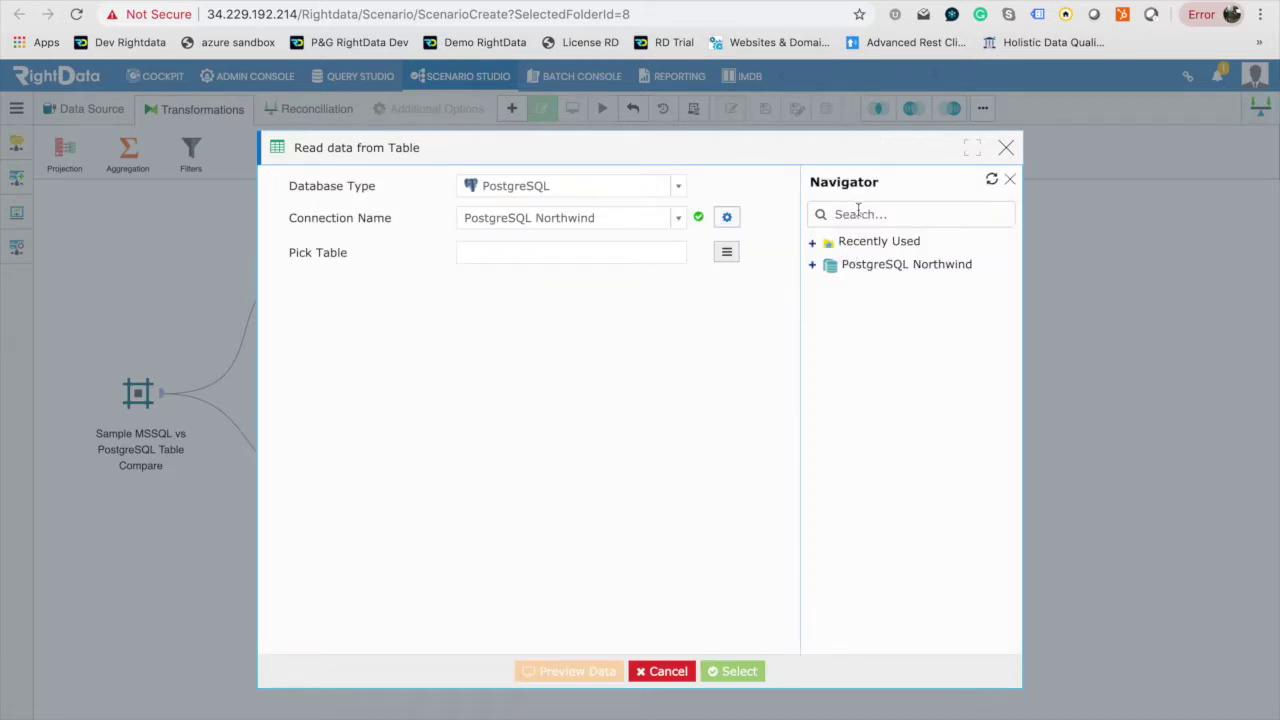
left_click(813, 265)
left_click(830, 286)
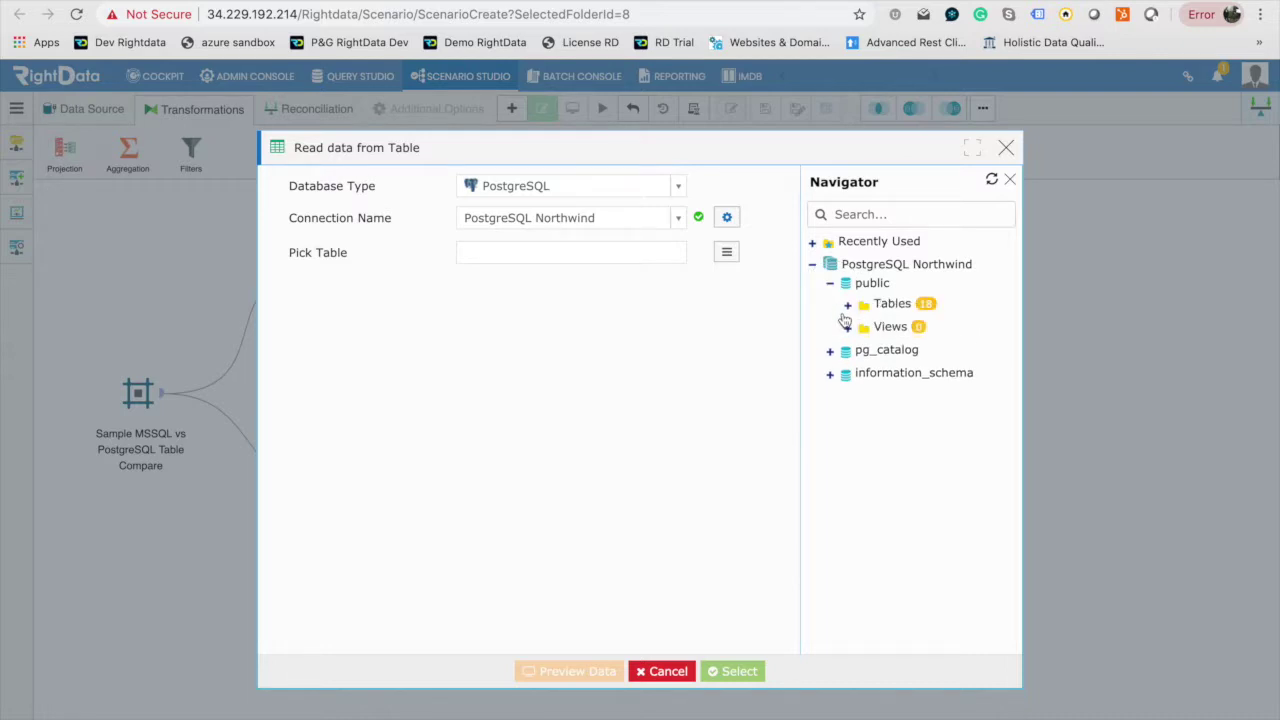
left_click(849, 306)
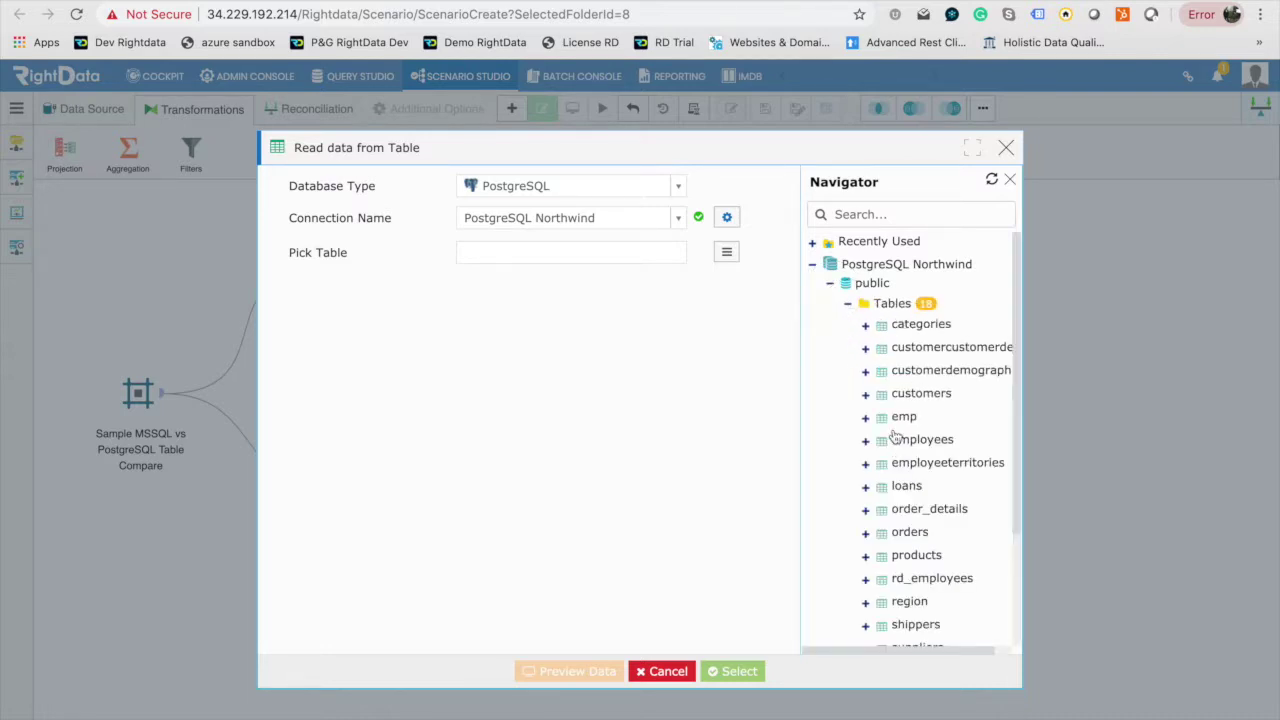
scroll(893, 430, "down", 2)
scroll(893, 430, "down", 1)
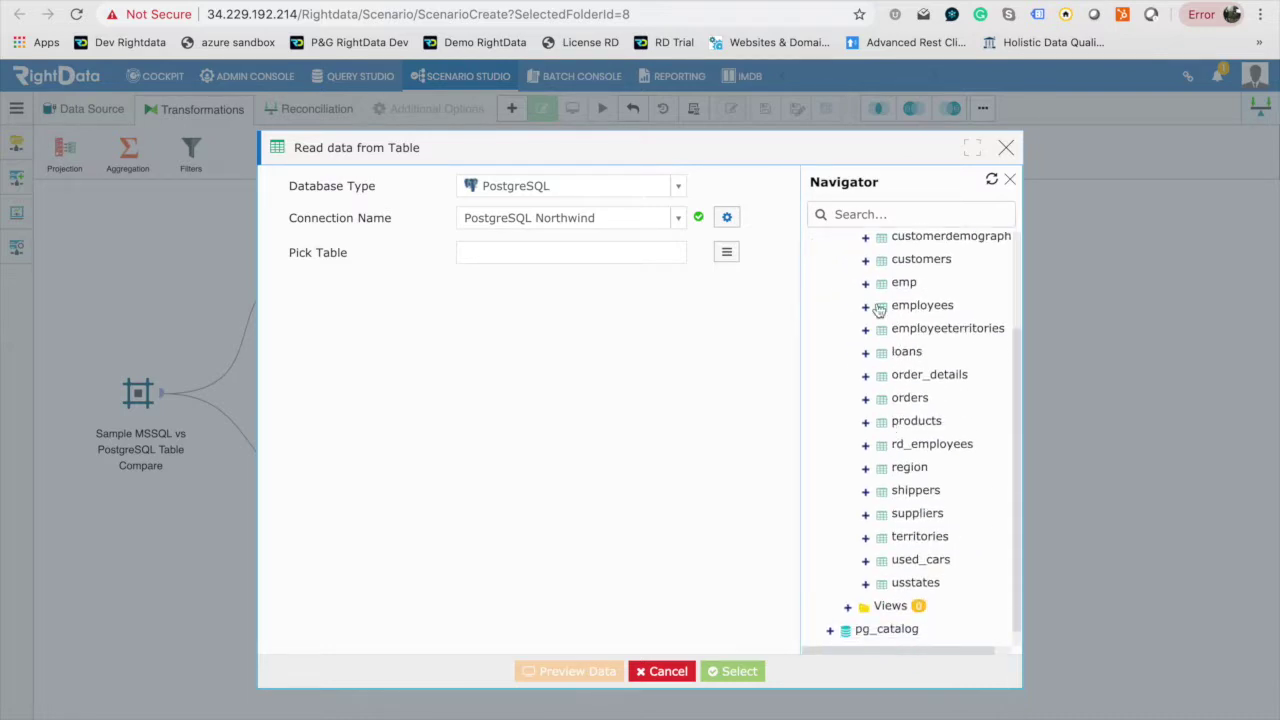
left_click(871, 214)
type("orders")
Preview and select public.orders as the second source table.
left_click(910, 323)
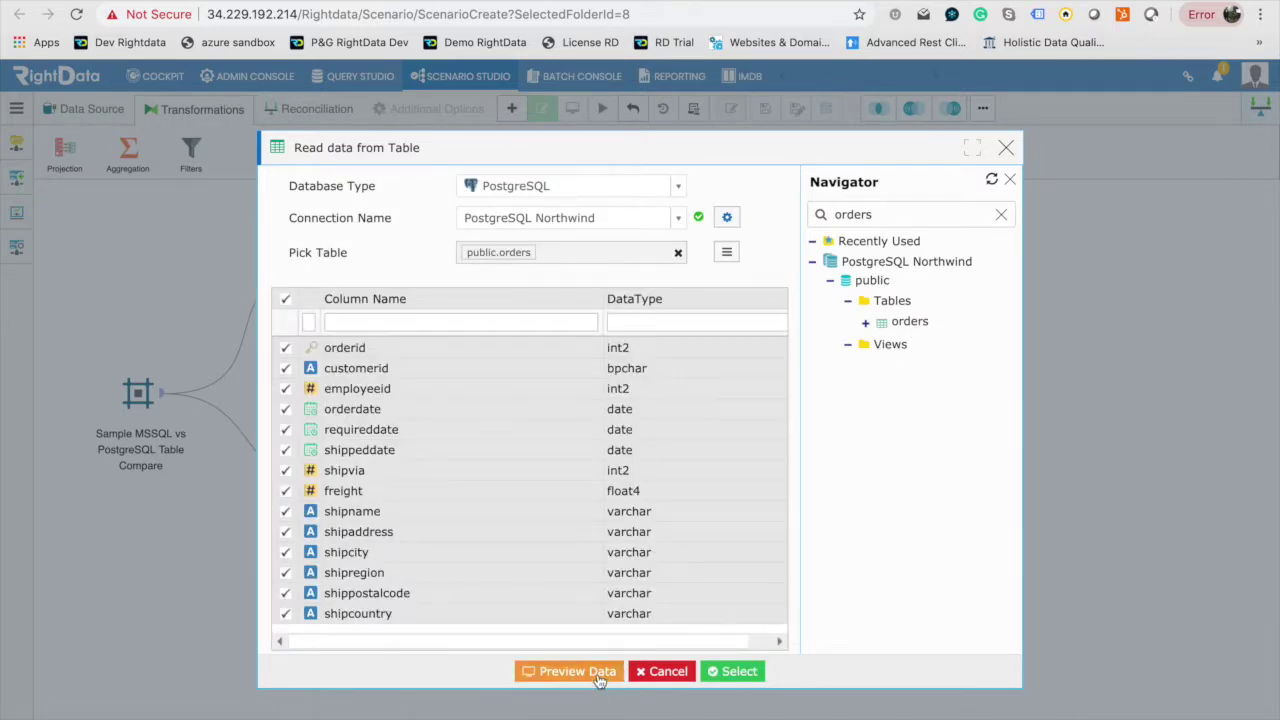
left_click(600, 679)
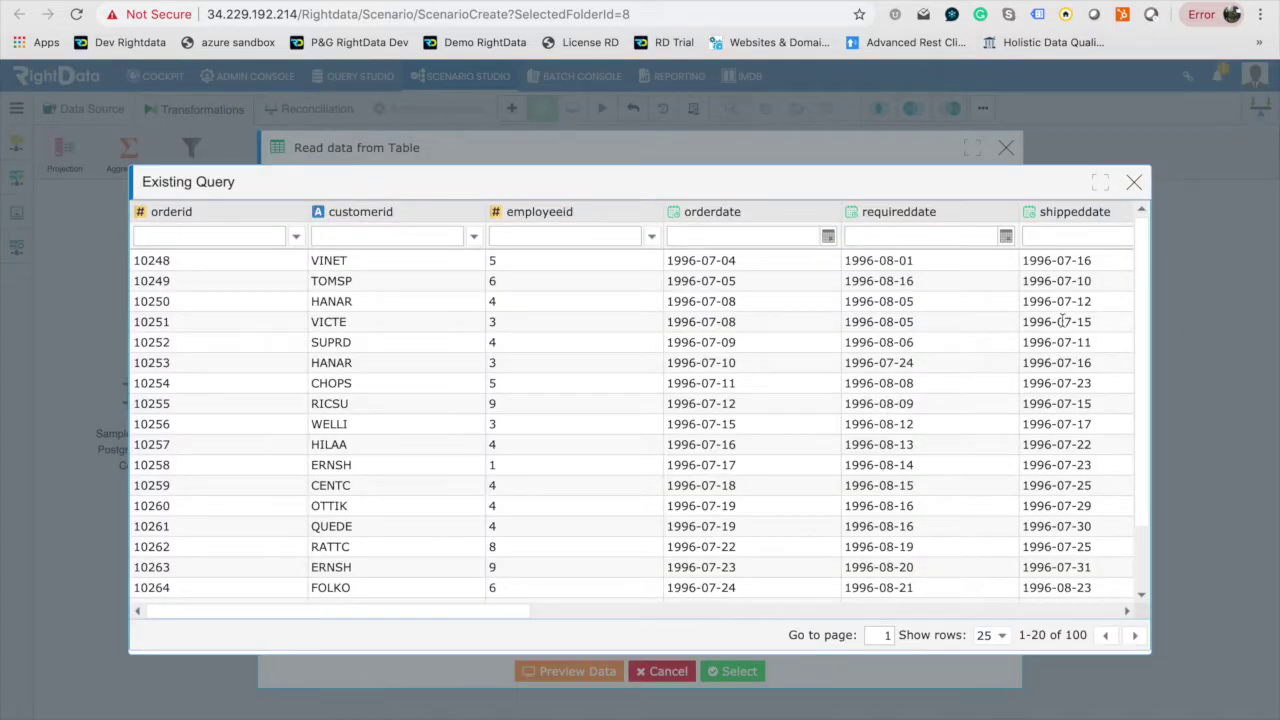
left_click(1135, 184)
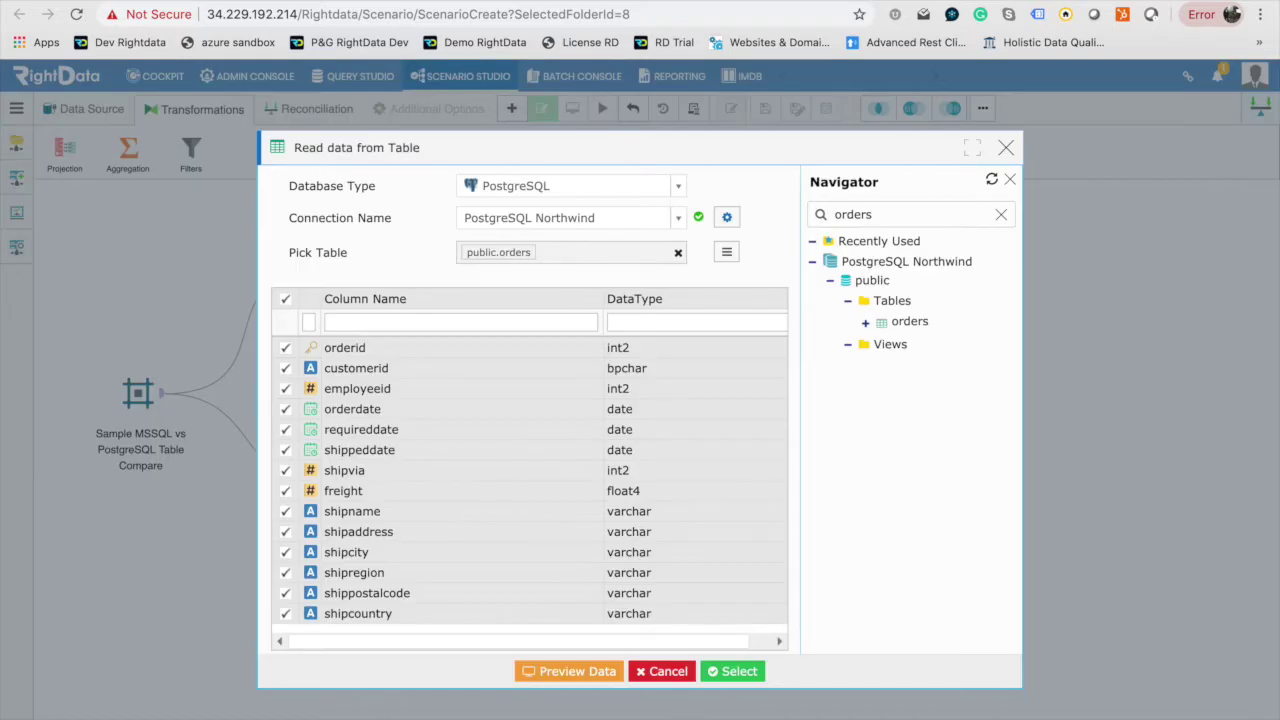
left_click(739, 671)
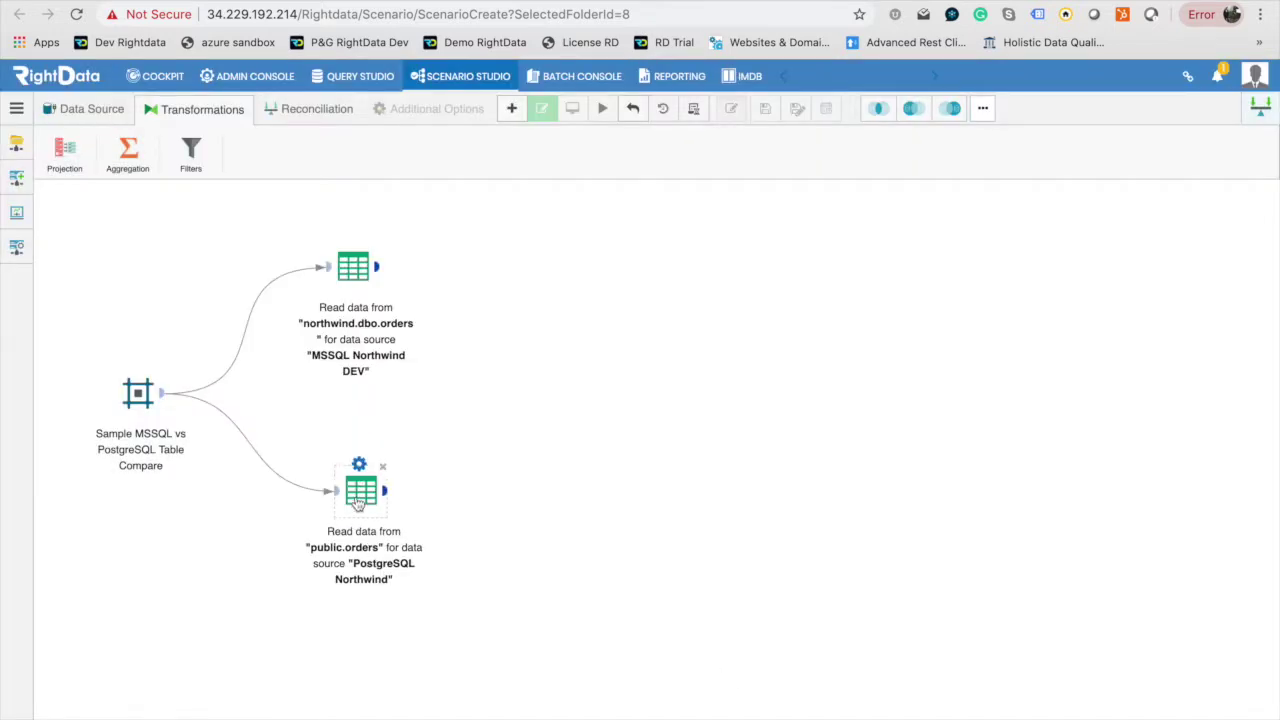
Align the northwind.dbo.orders and public.orders nodes on the canvas, then show the Reconciliation tools.
left_click_drag(358, 503, 358, 514)
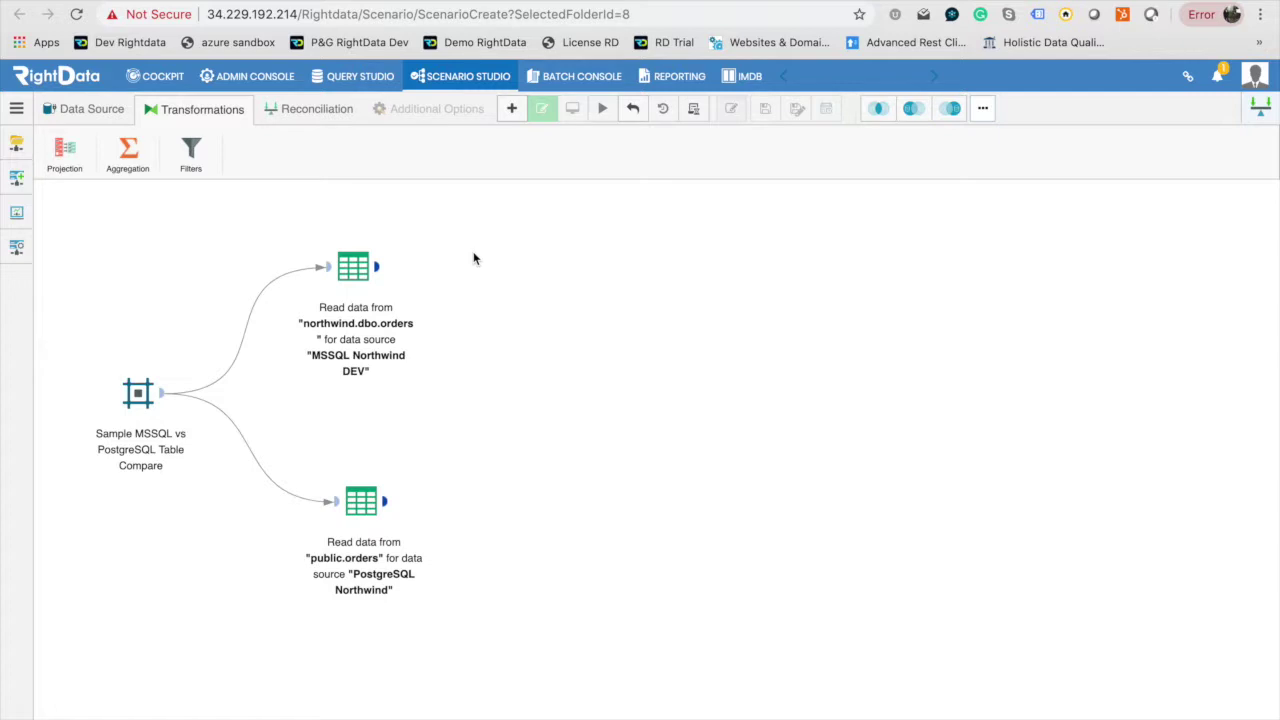
left_click_drag(354, 242, 367, 242)
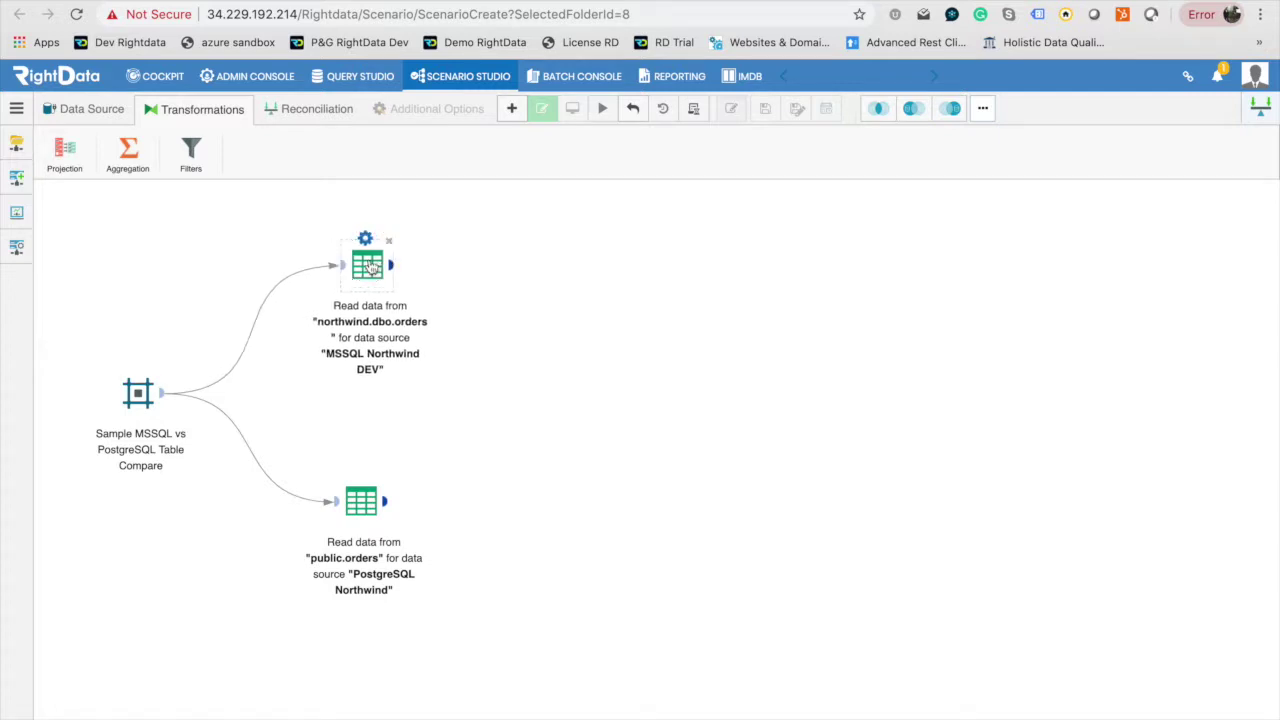
left_click(138, 400)
left_click_drag(361, 510, 370, 512)
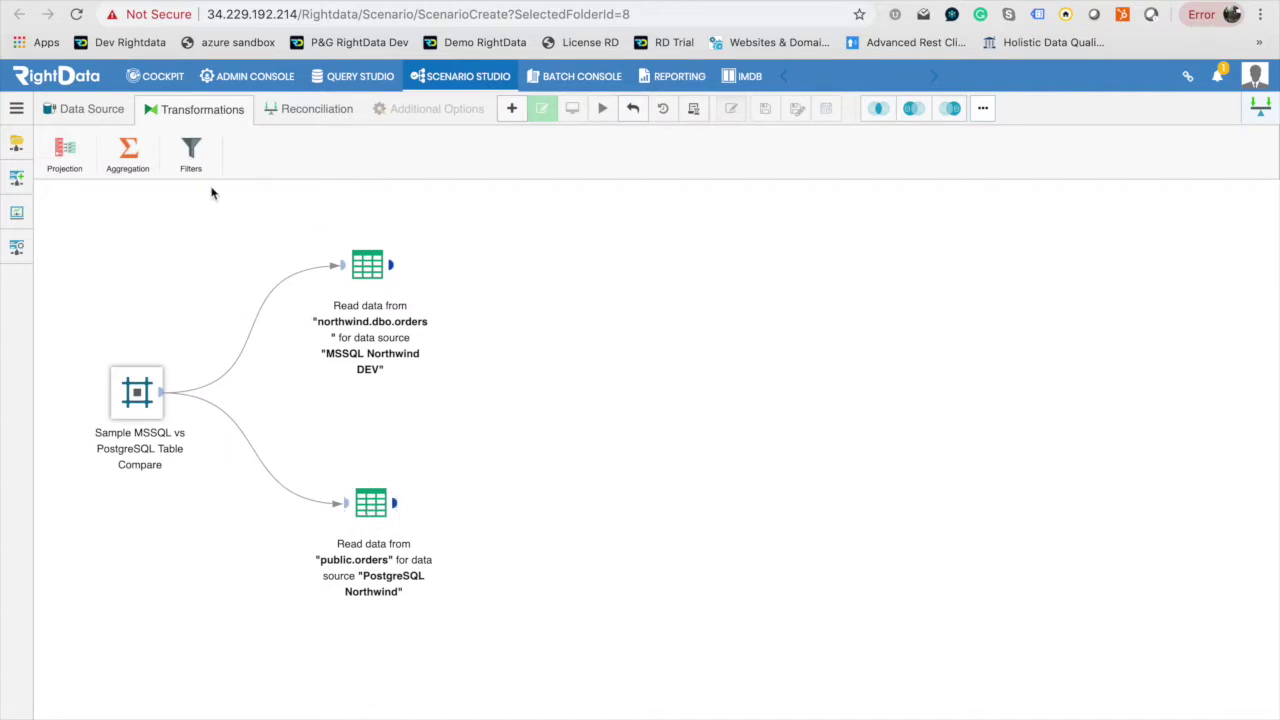
left_click(330, 112)
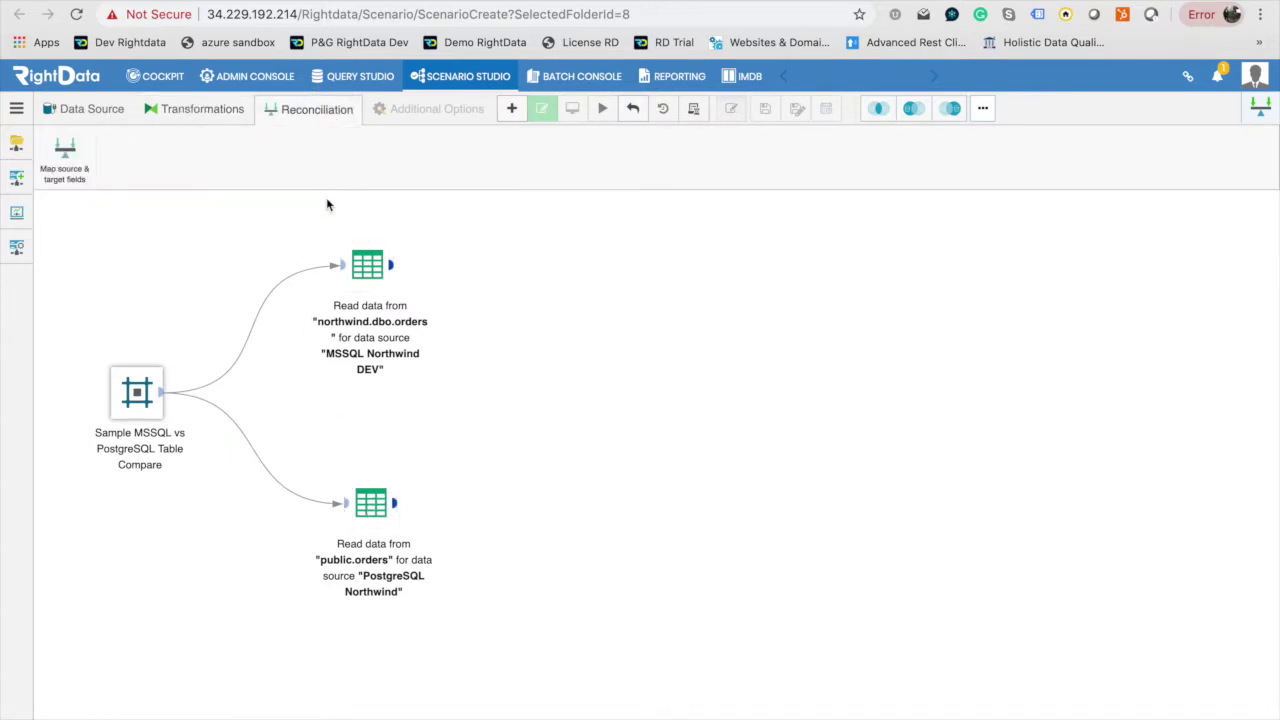
Add a 'Map source & target fields' step and connect both orders reads to it.
left_click_drag(64, 150, 620, 362)
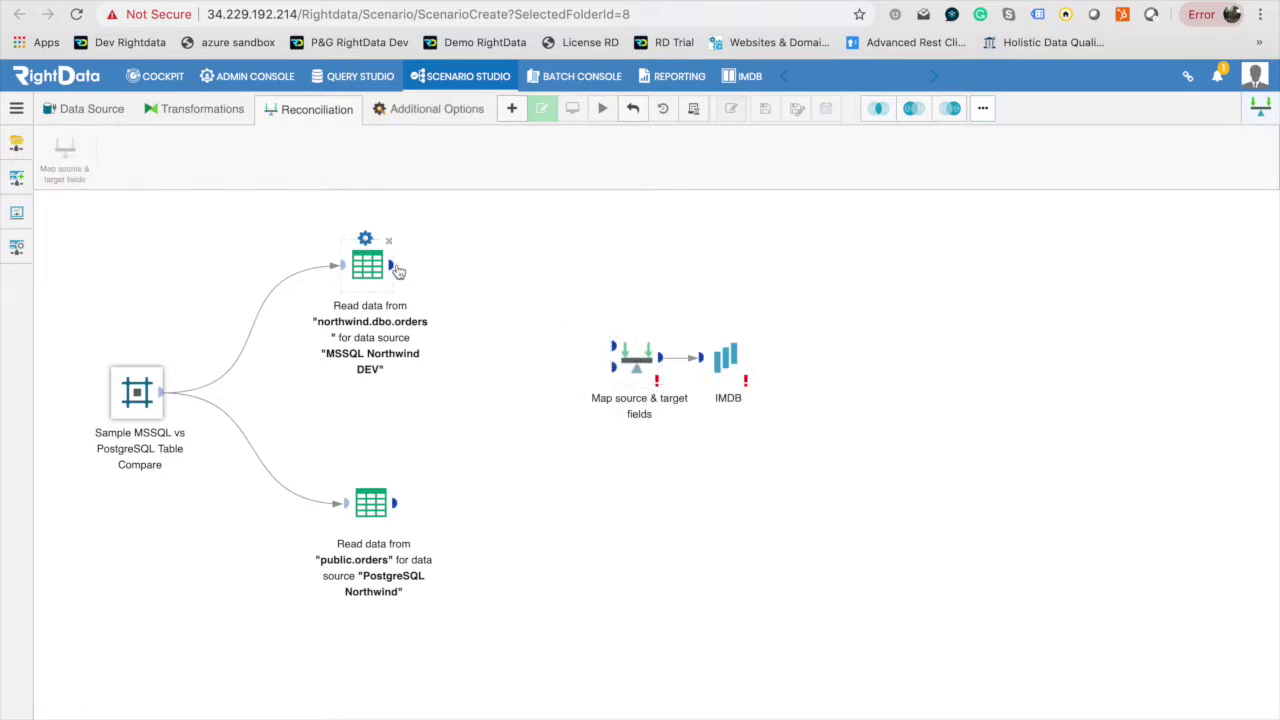
left_click_drag(394, 266, 611, 345)
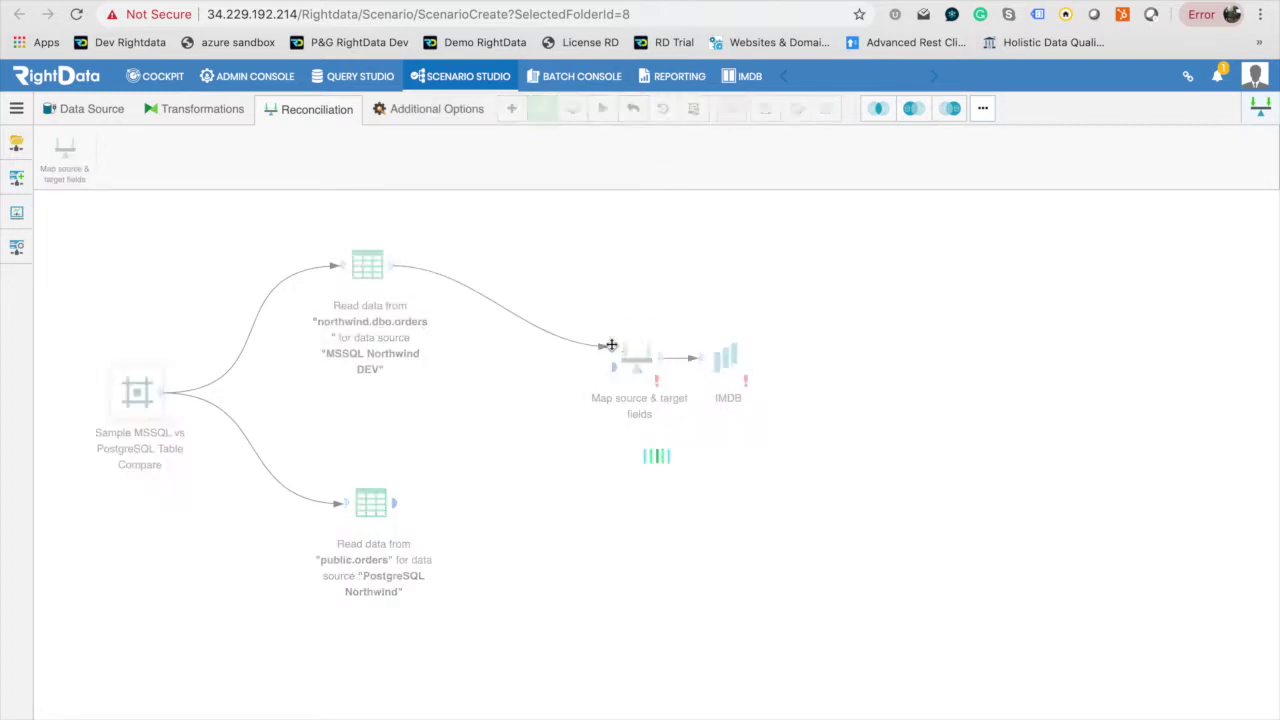
left_click_drag(395, 502, 613, 368)
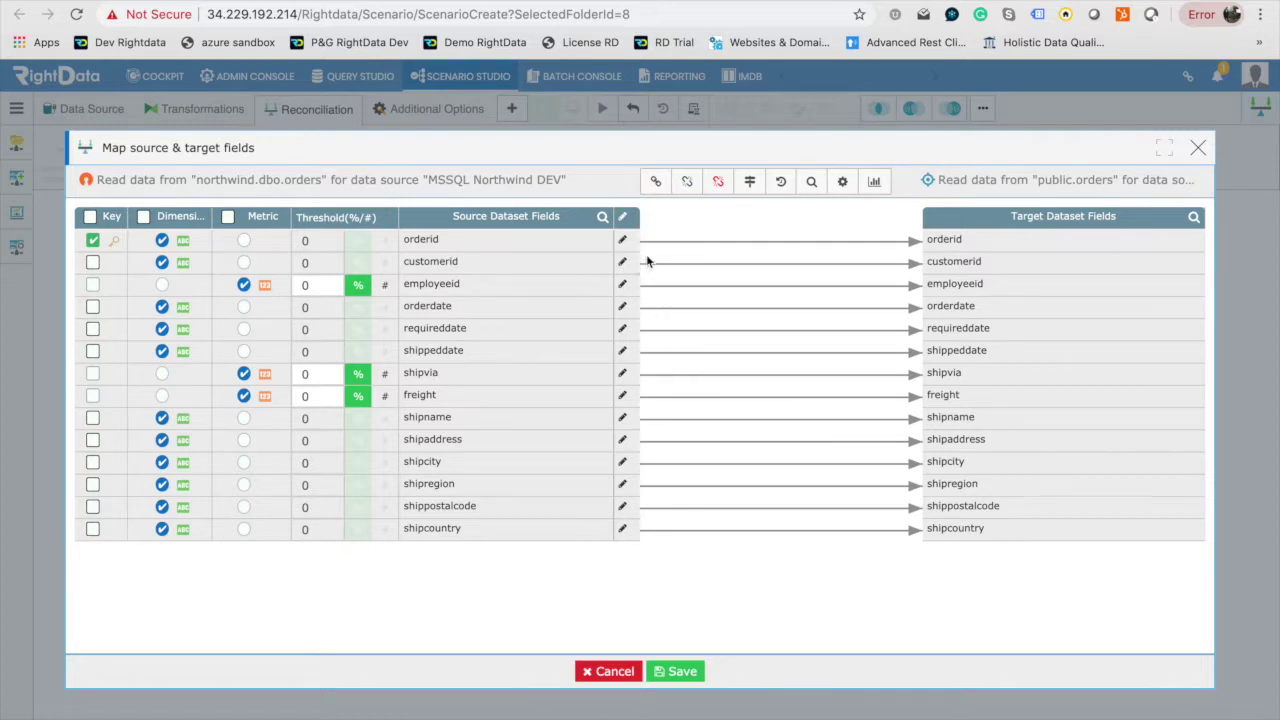
Review the orderid through requireddate mappings and relink requireddate to the target requireddate.
left_click(702, 248)
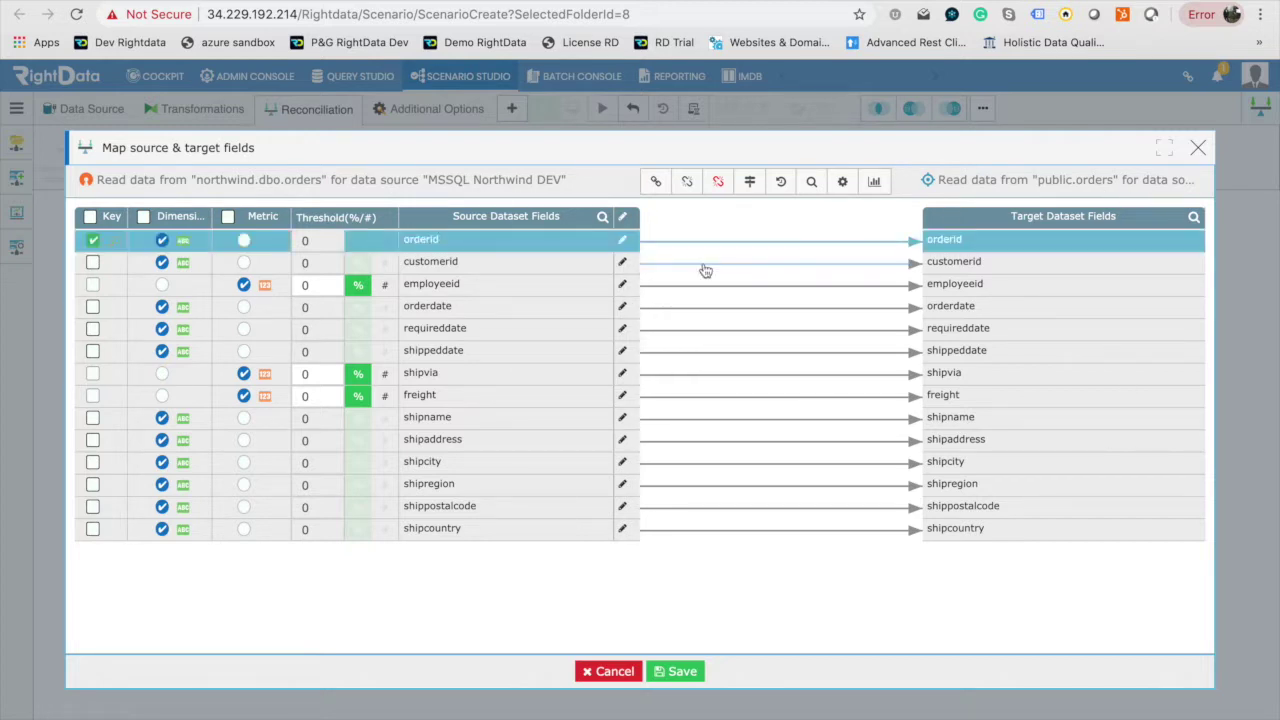
left_click(706, 262)
left_click(709, 249)
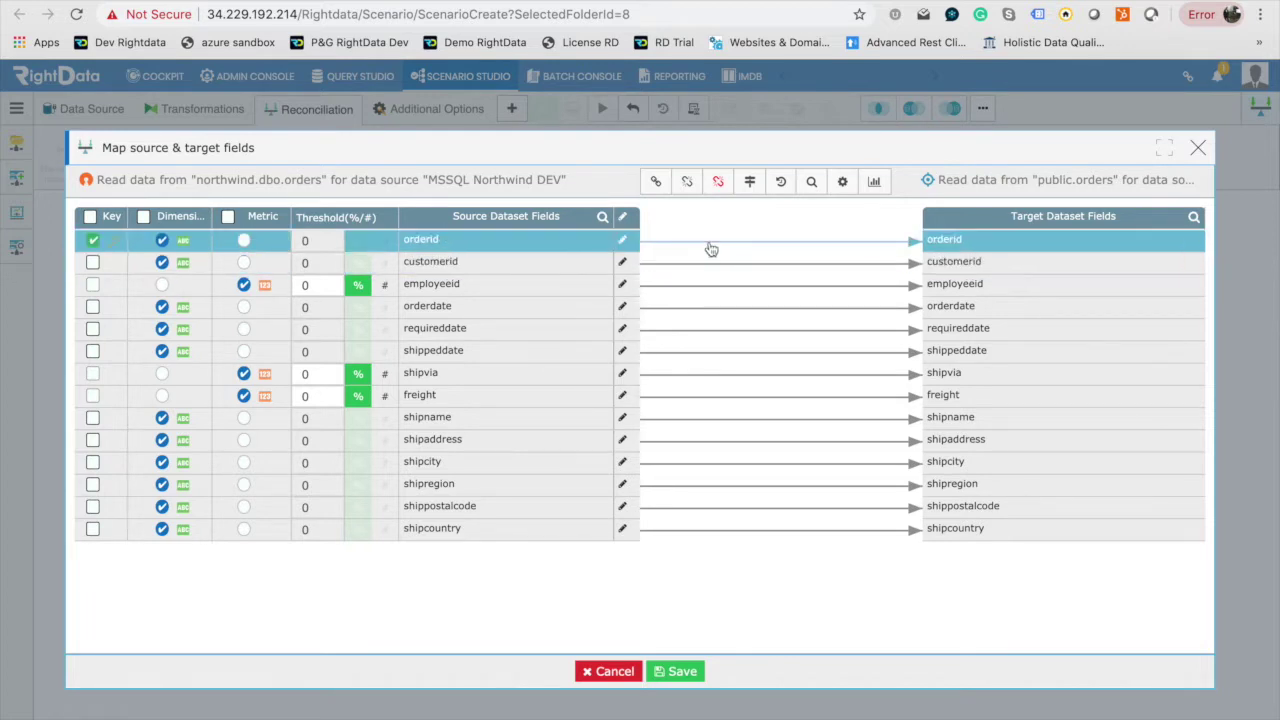
left_click(714, 291)
left_click(714, 309)
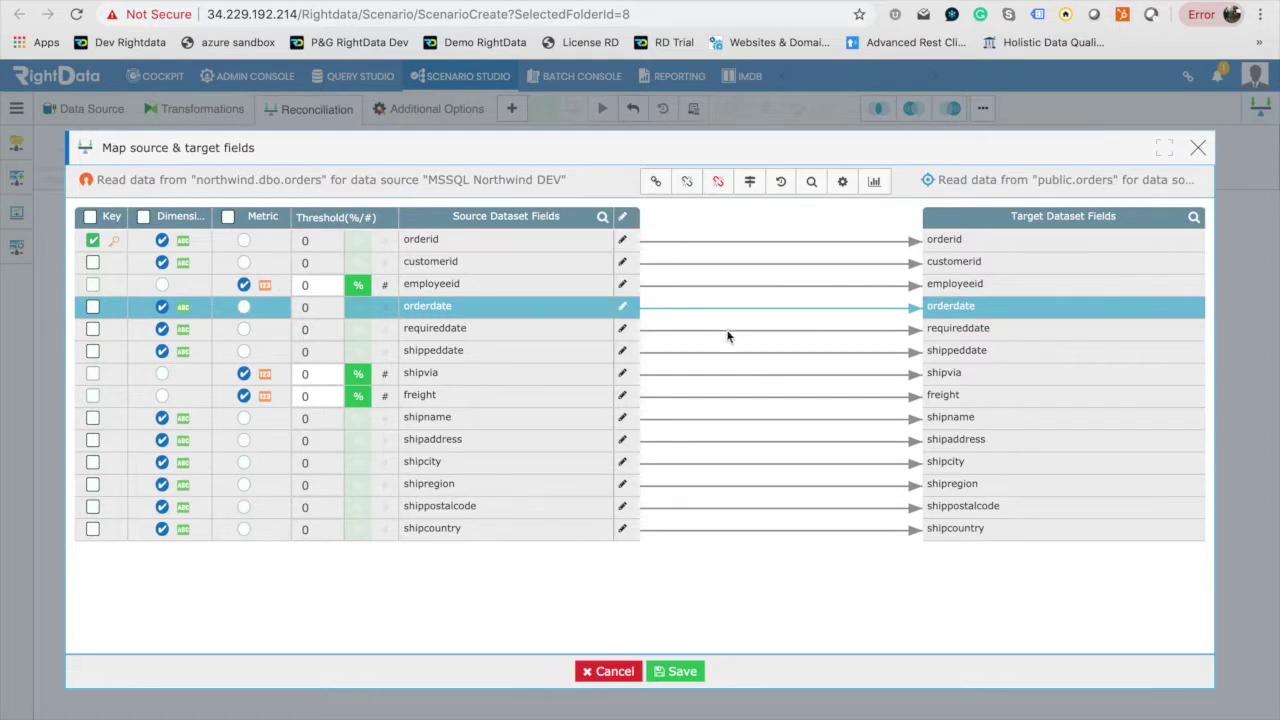
left_click(728, 332)
left_click(718, 184)
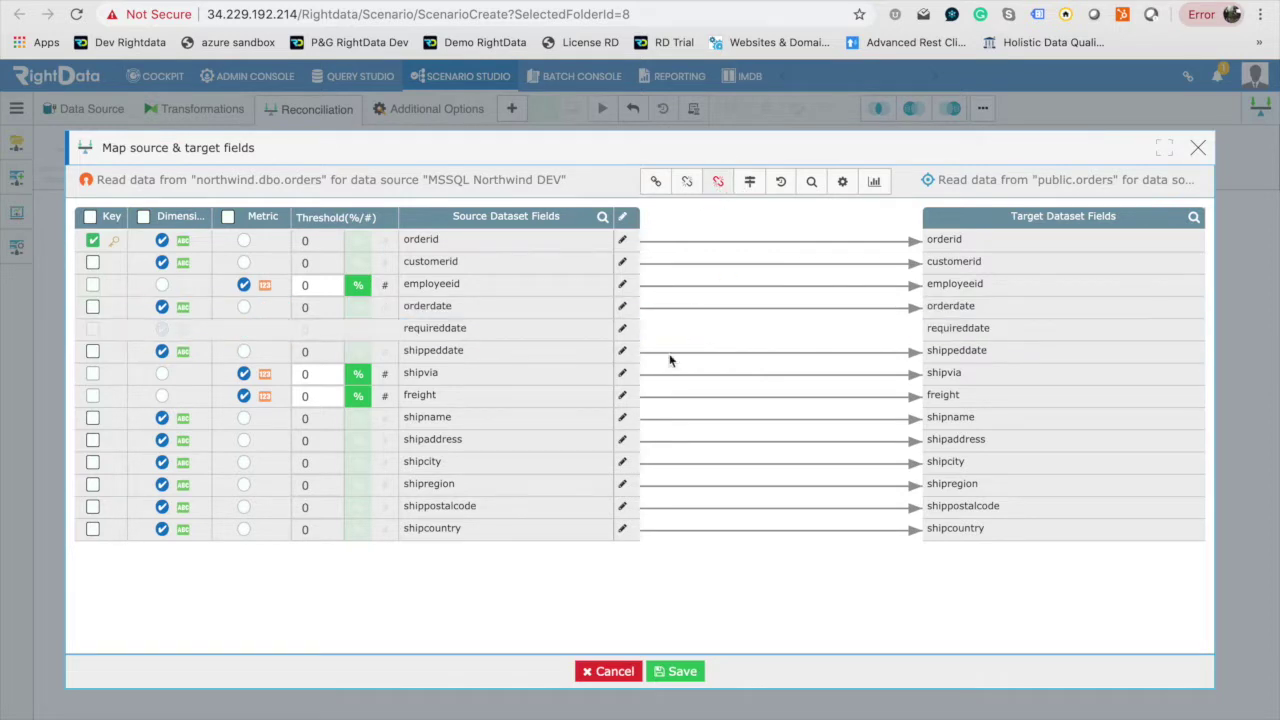
left_click_drag(620, 331, 942, 338)
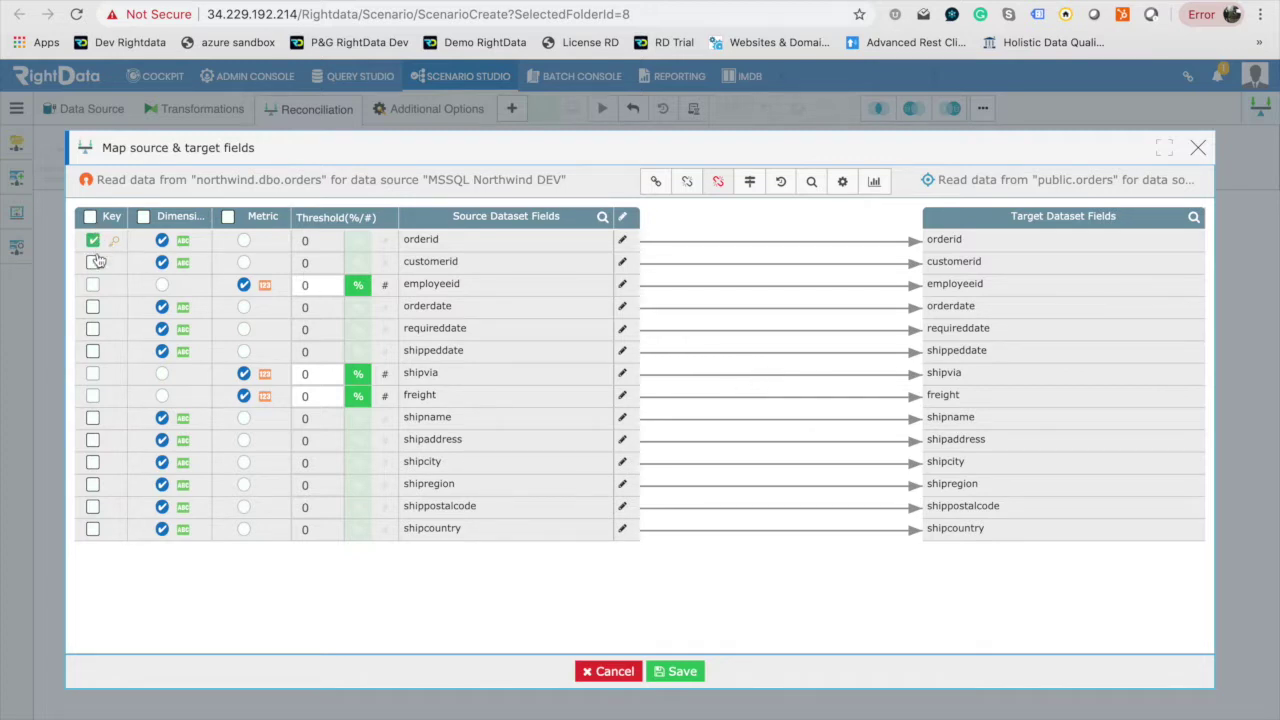
Make employeeid and shipvia dimensions and remove them as key columns.
left_click(162, 286)
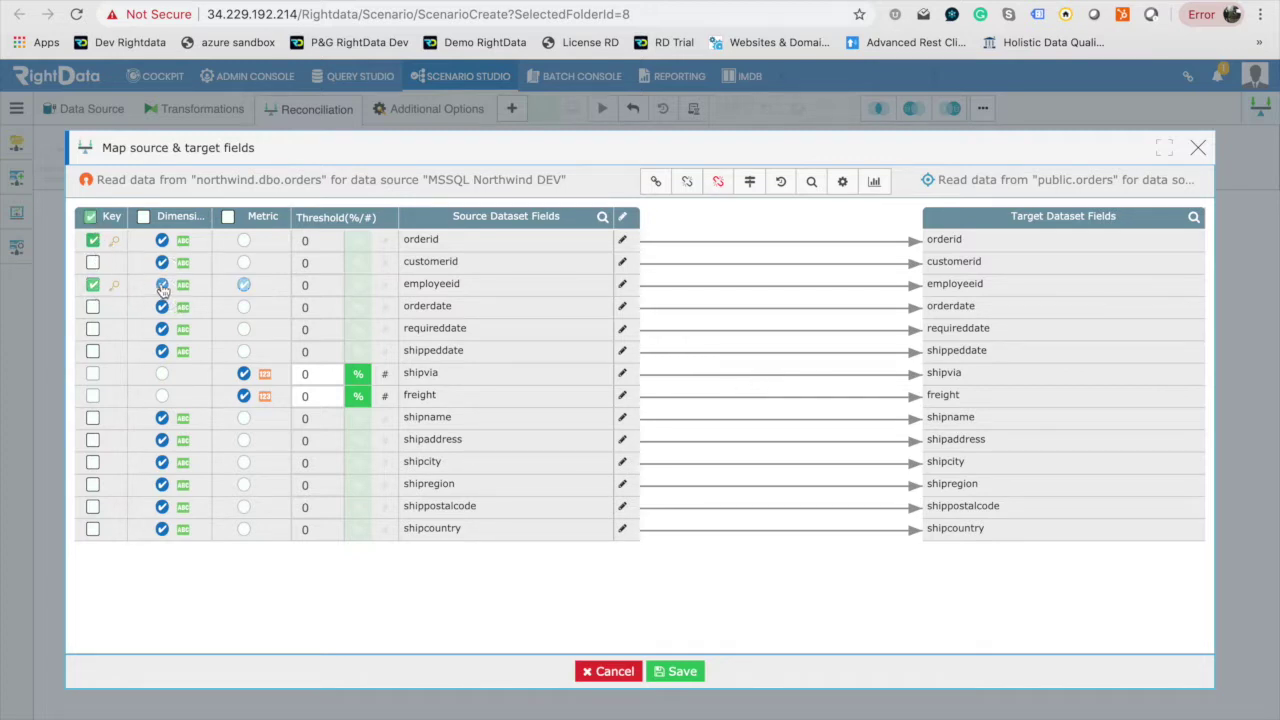
left_click(92, 285)
left_click(163, 375)
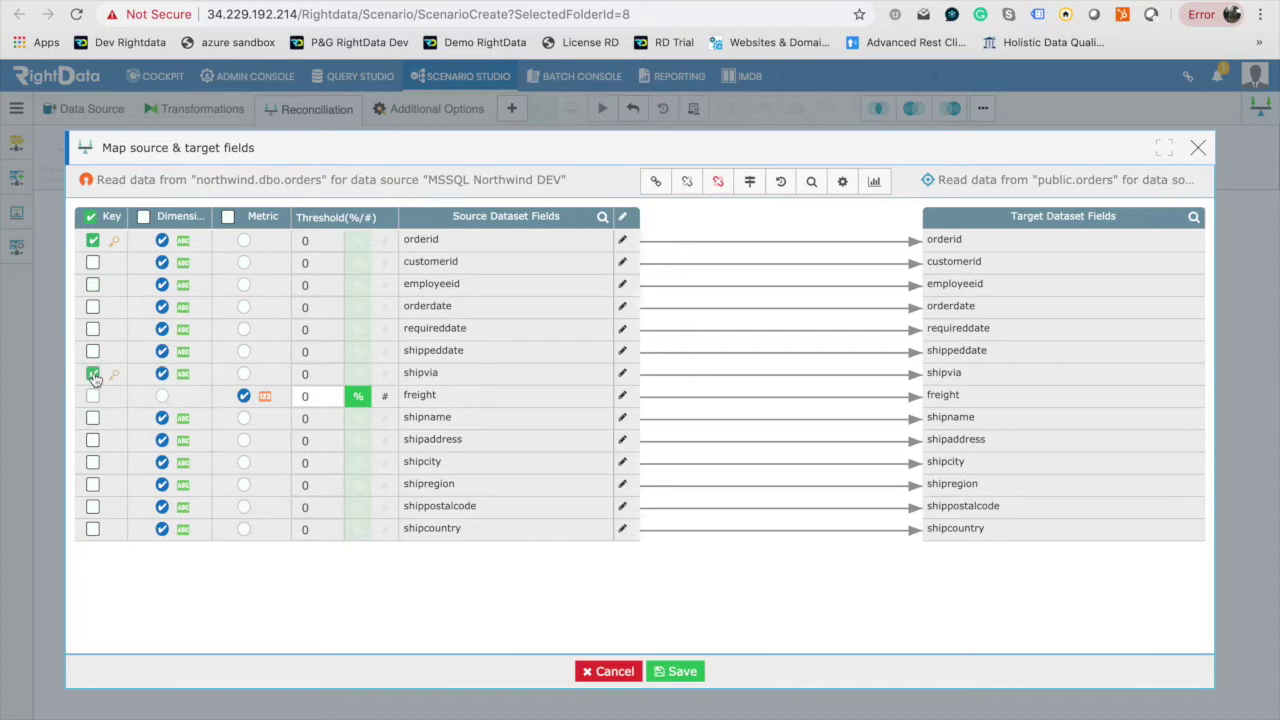
left_click(92, 373)
Set the freight threshold to 0.01 percent and save the mapping as verified.
left_click(309, 401)
left_click(385, 397)
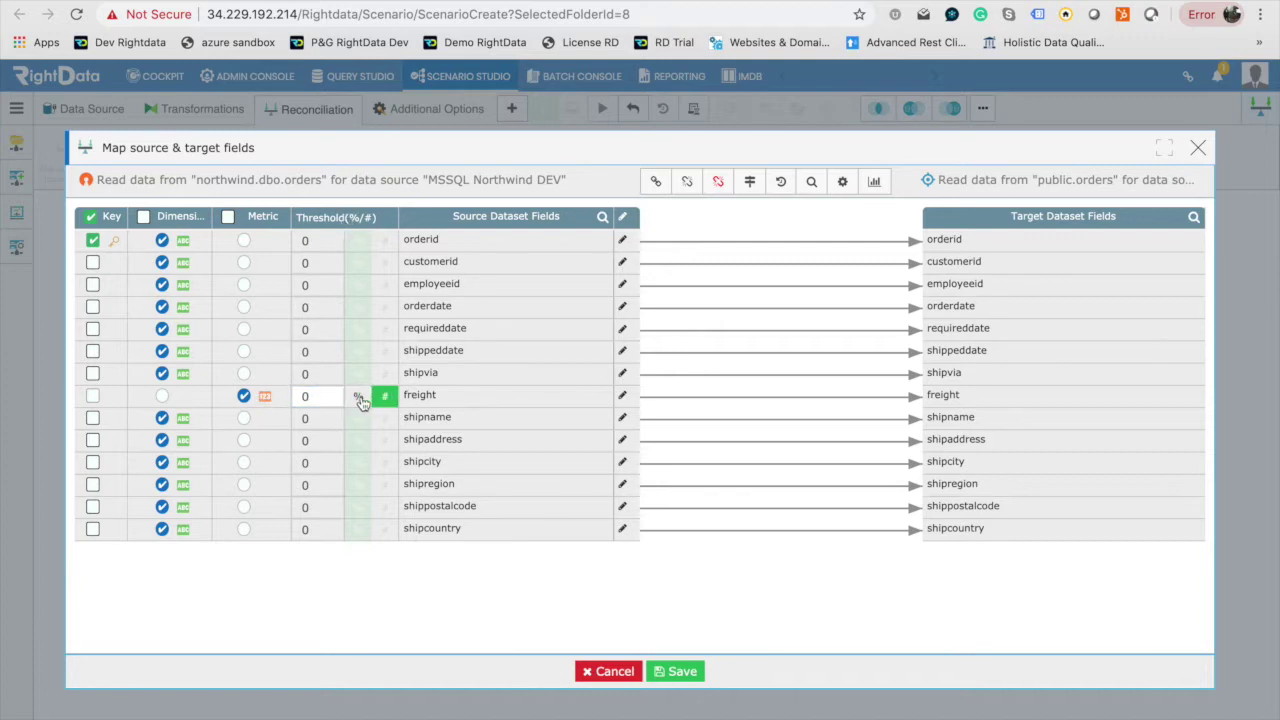
left_click(359, 398)
left_click(318, 397)
type(".01")
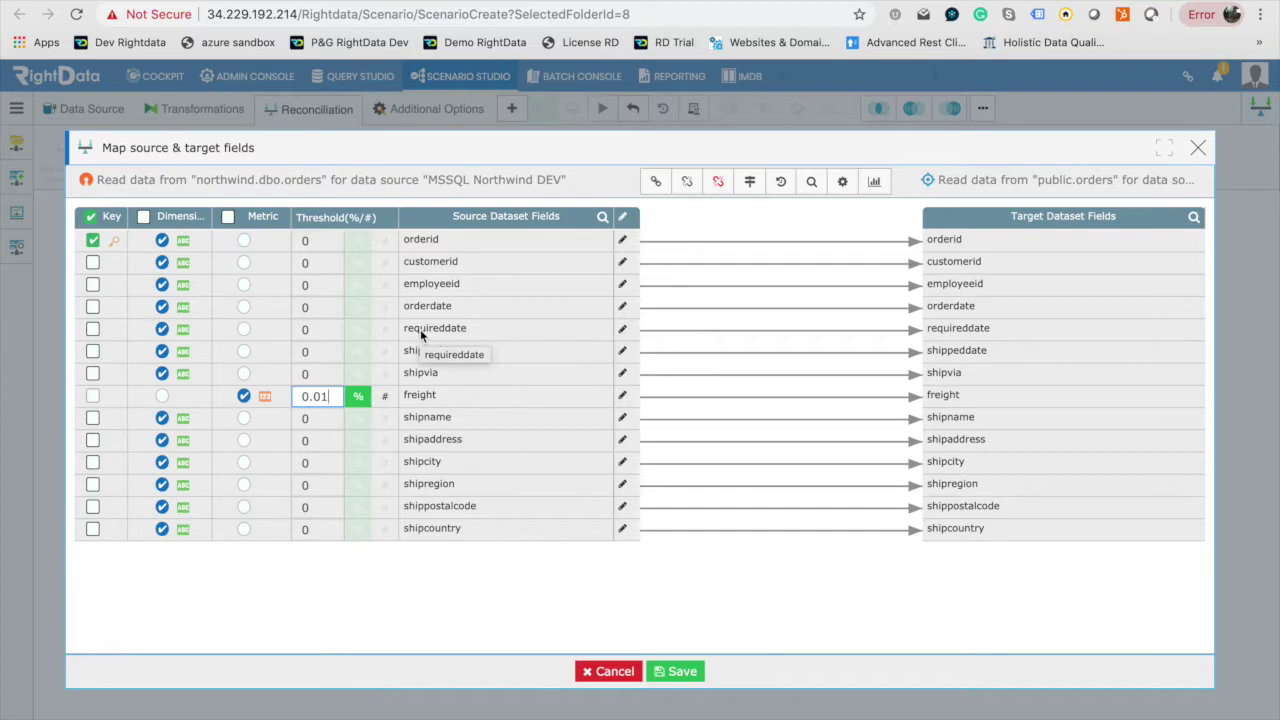
left_click(678, 673)
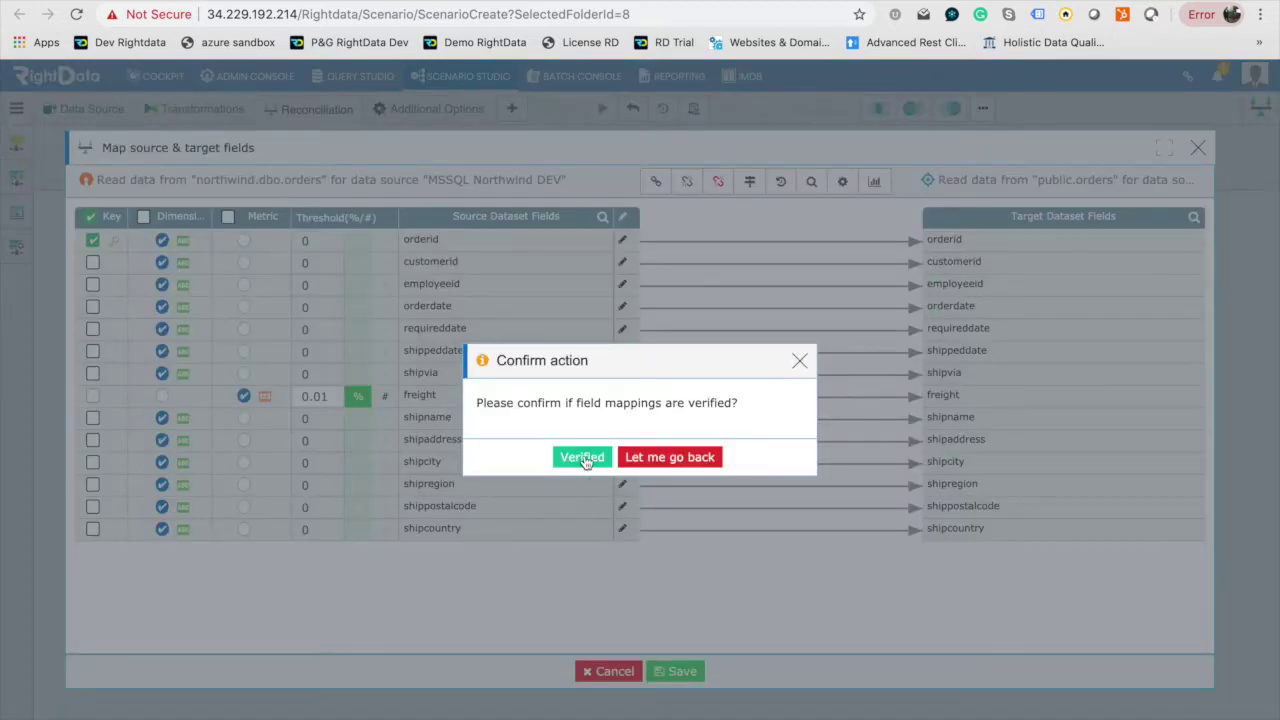
left_click(585, 460)
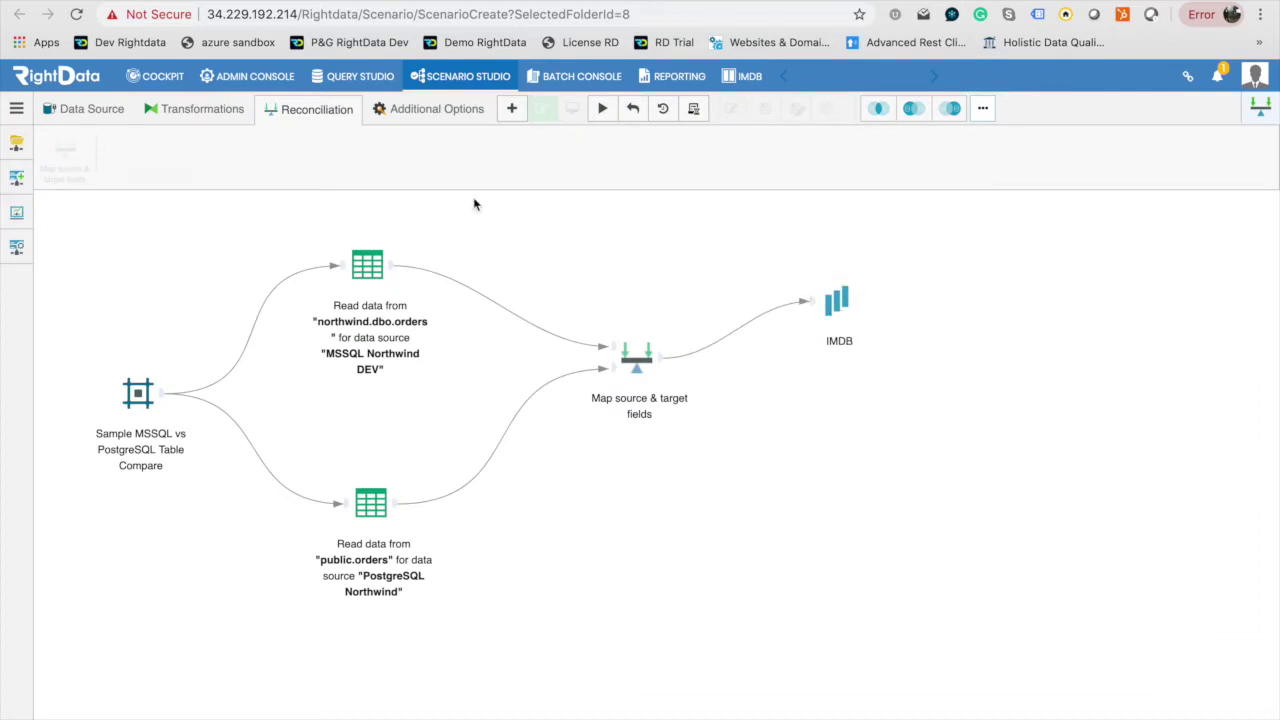
Add an Email step that notifies the recipient's e-mail address when exceptions are found.
left_click(449, 118)
left_click_drag(62, 152, 829, 432)
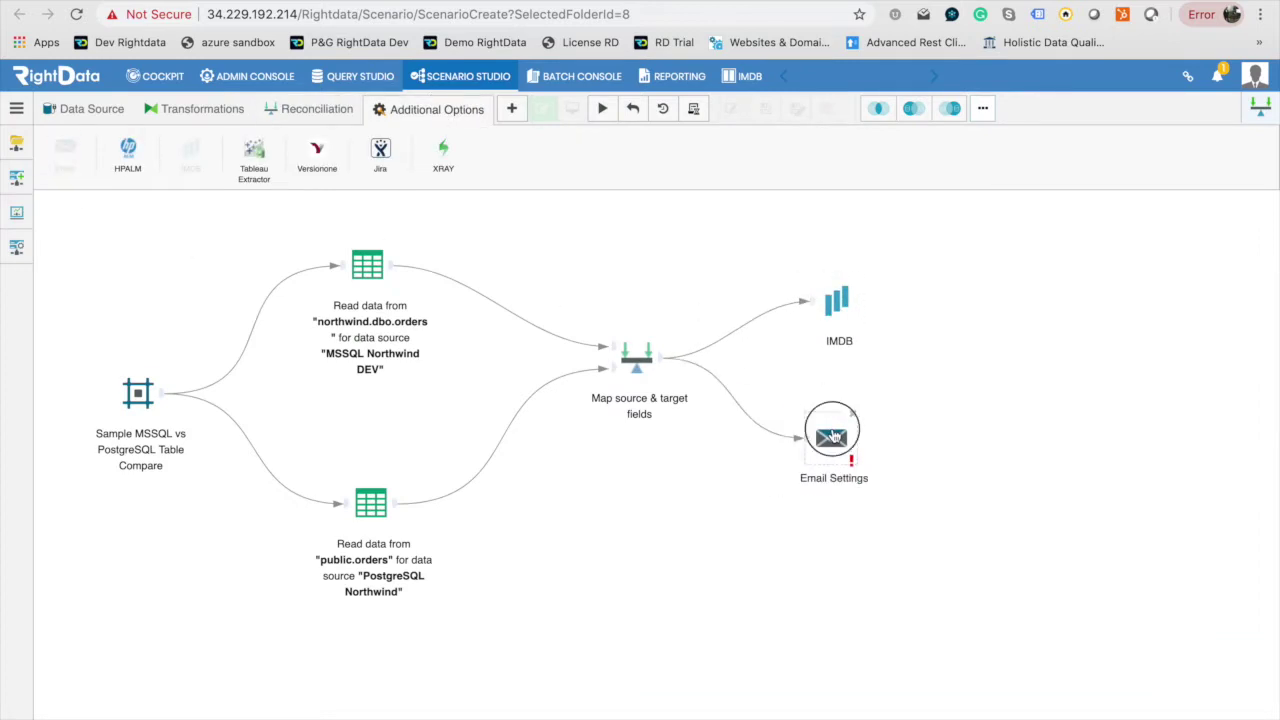
left_click(437, 262)
left_click(700, 258)
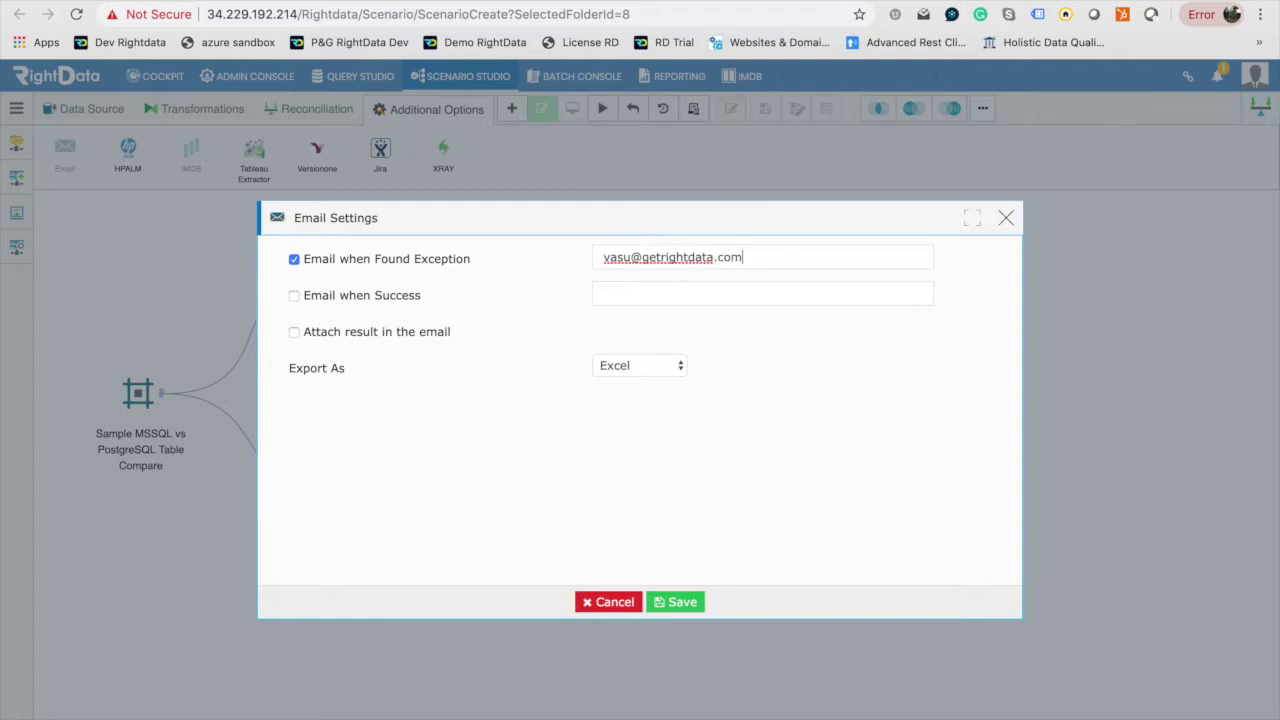
key("Return")
left_click(682, 604)
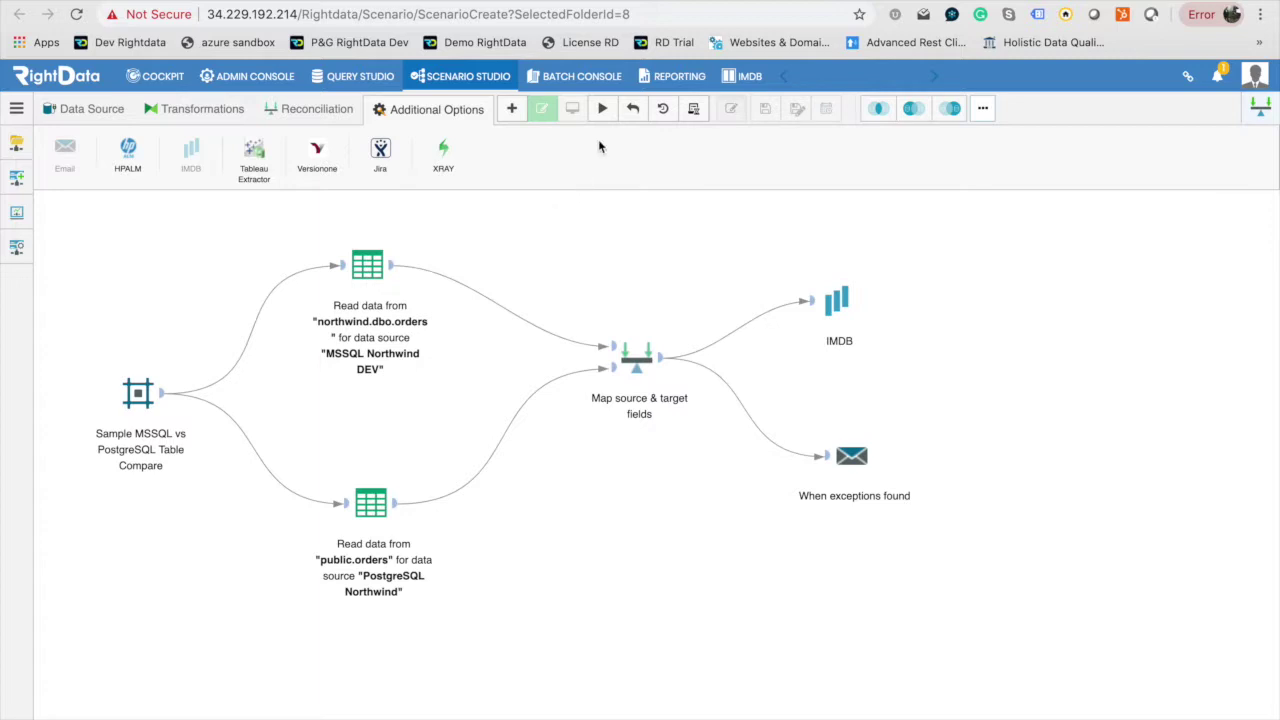
Run the scenario and collapse the execution messages panel.
left_click(603, 110)
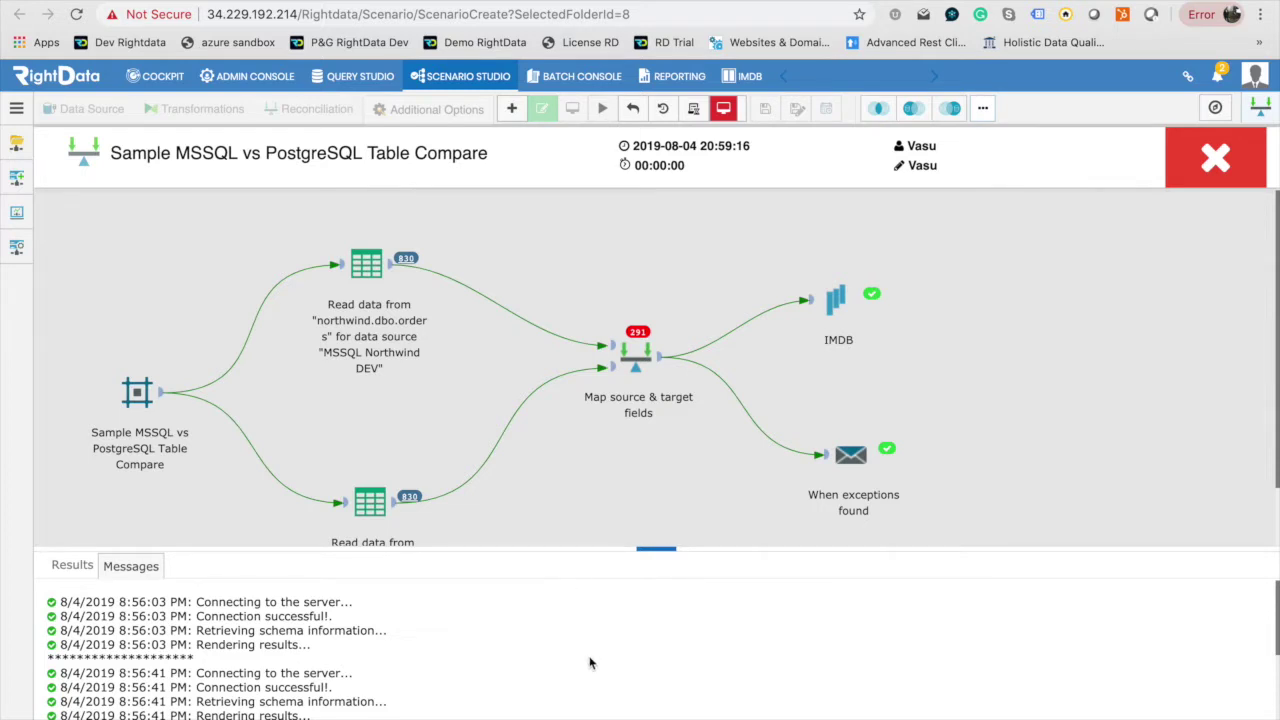
scroll(590, 663, "down", 1)
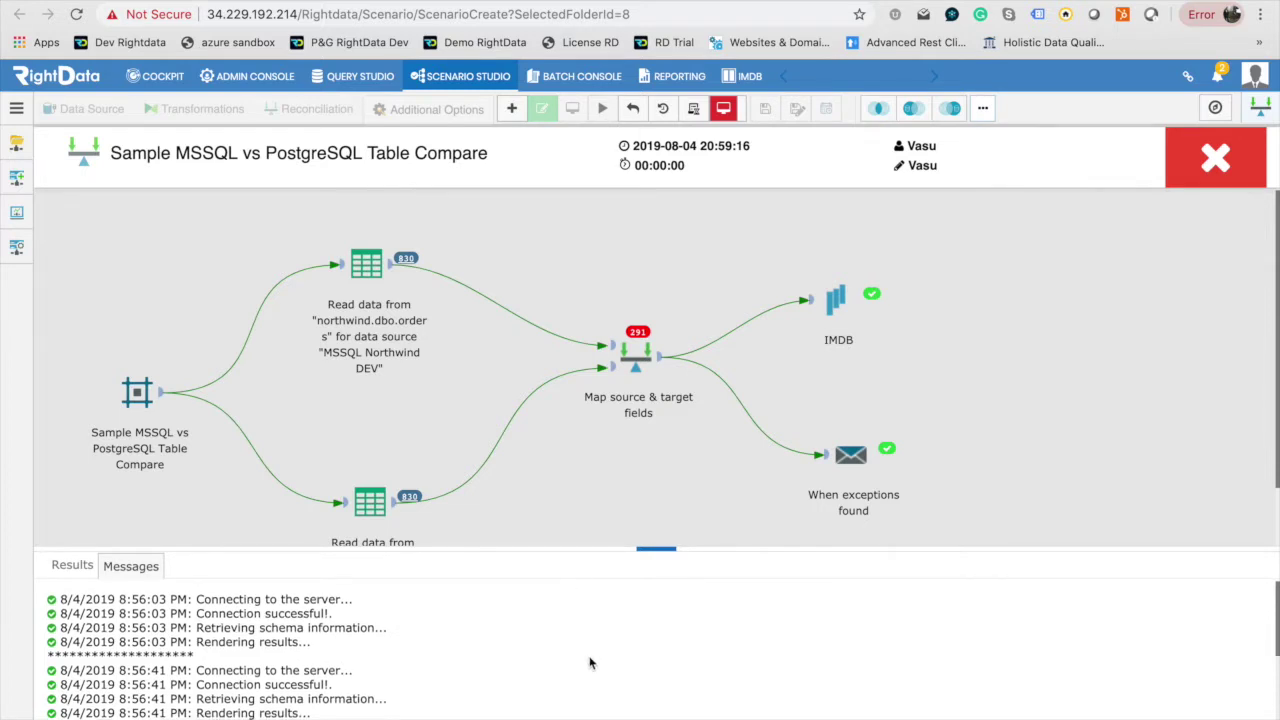
left_click(660, 552)
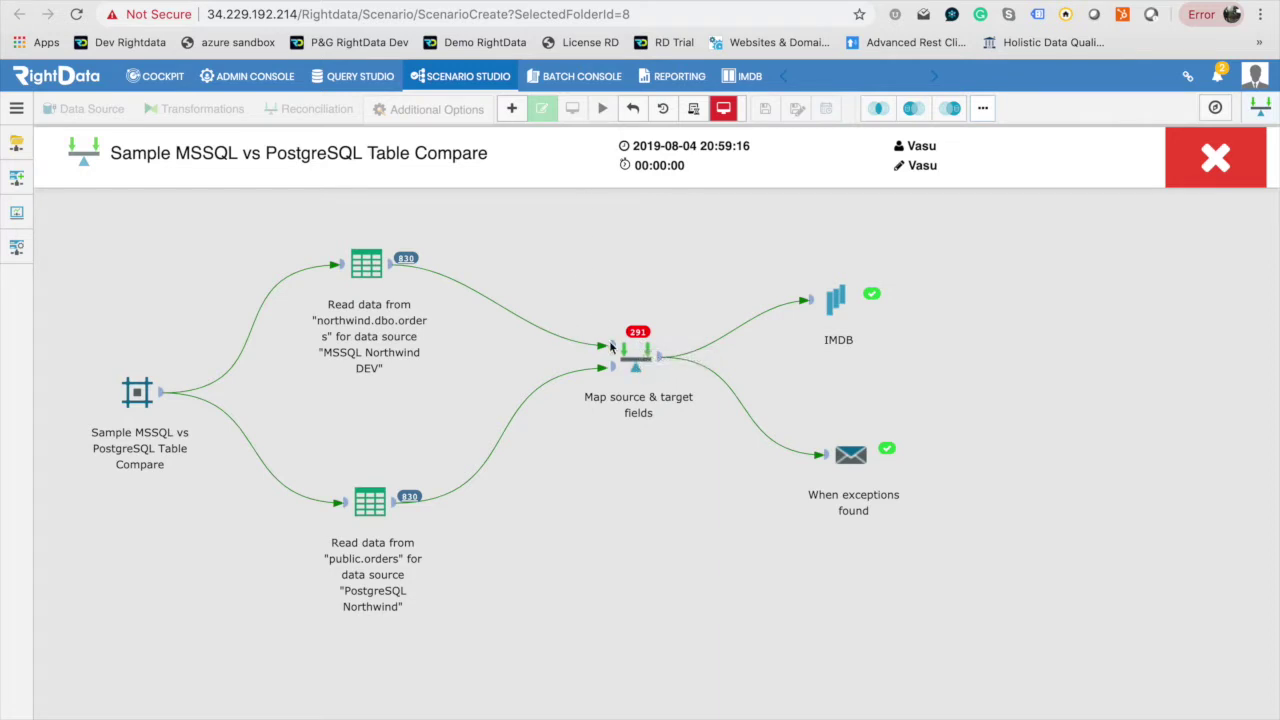
Open the 291 exceptions badge and list the exception records with matching keys.
left_click(637, 334)
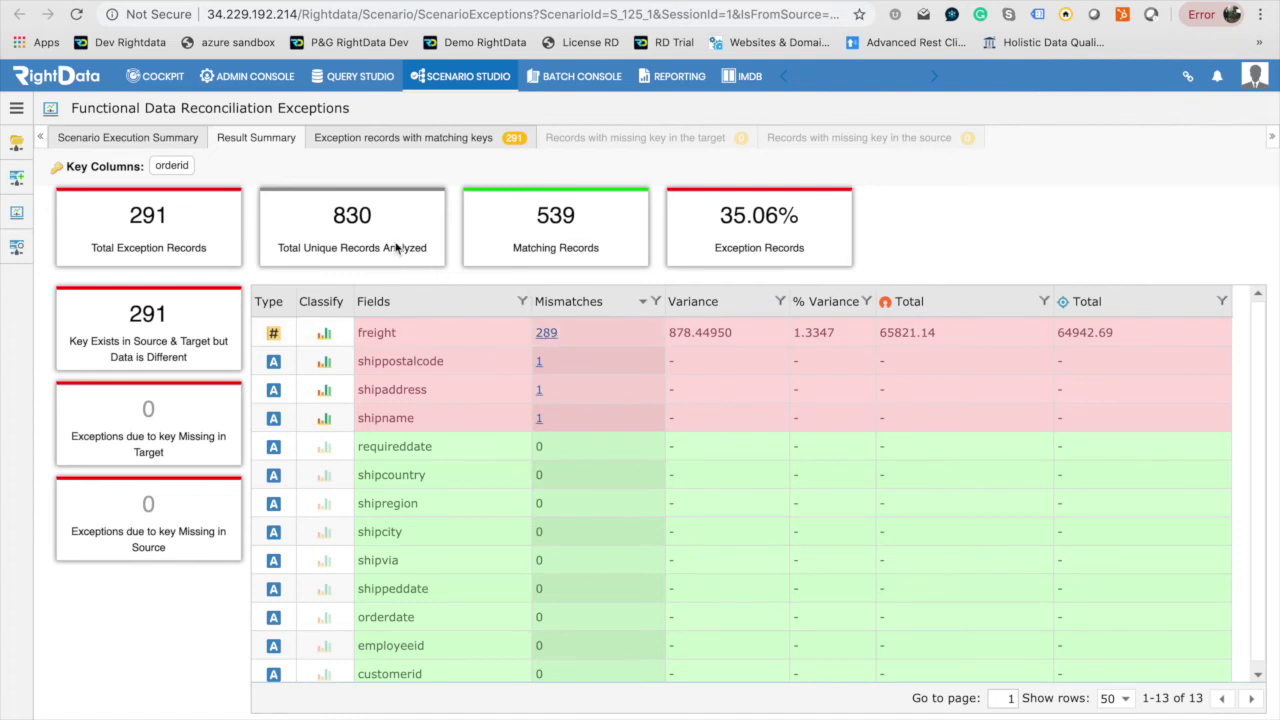
left_click(147, 316)
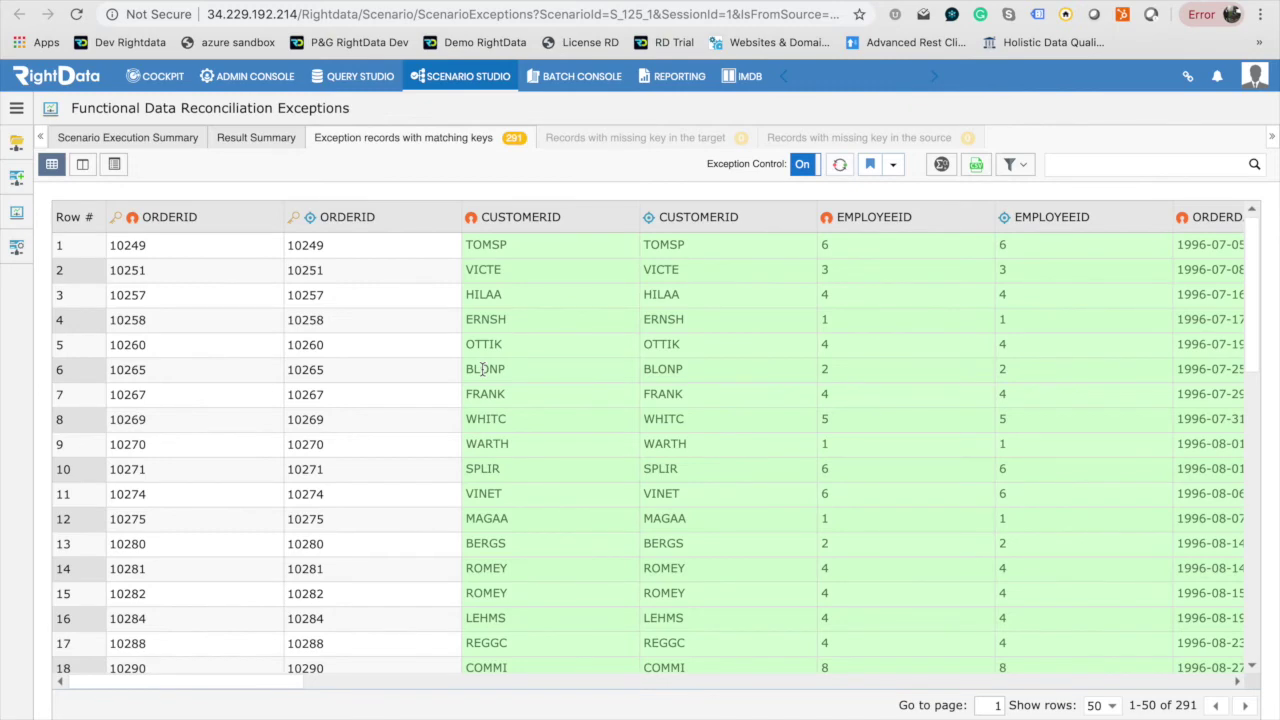